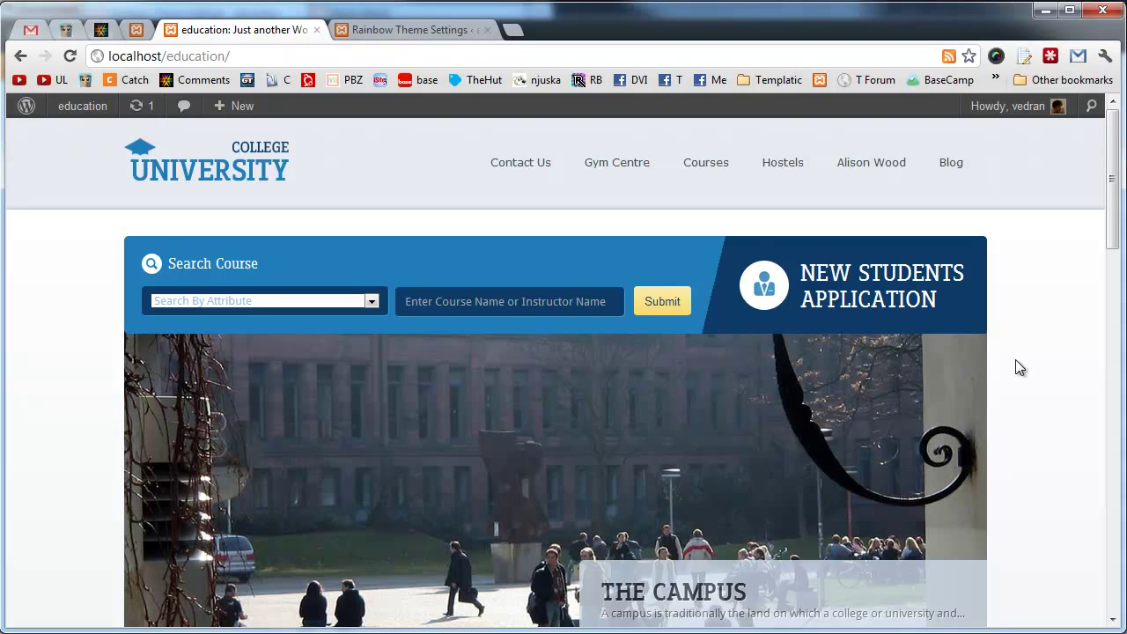
# Step: Browse the site's Courses category, a staff member page and the Gym Centre facility page
pyautogui.scroll(-1, 796, 360)
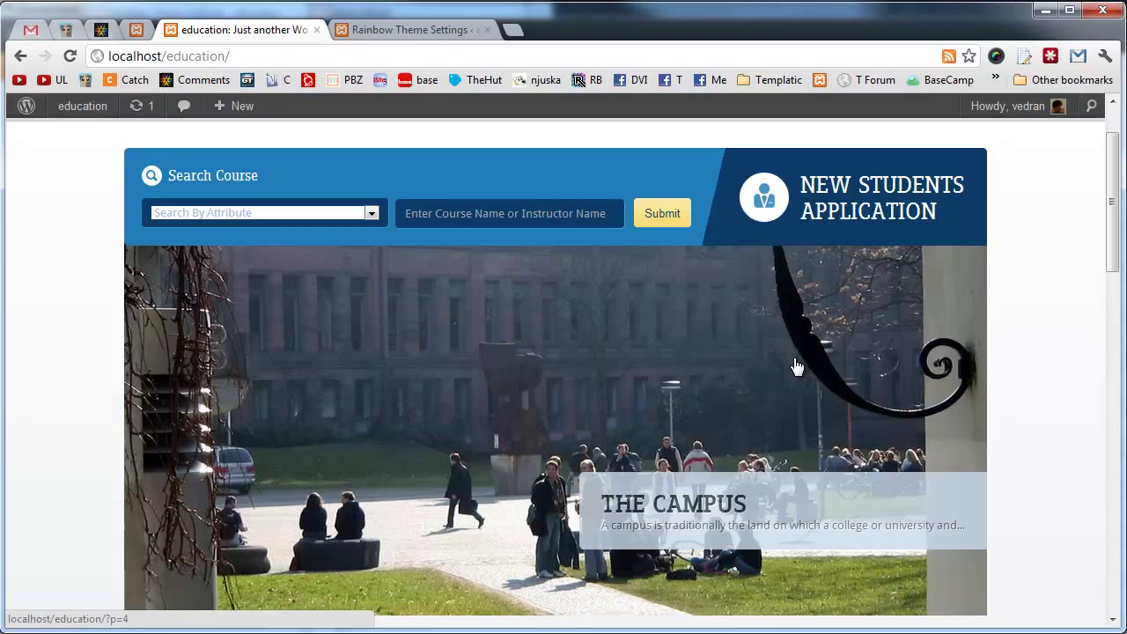
pyautogui.scroll(-7, 795, 366)
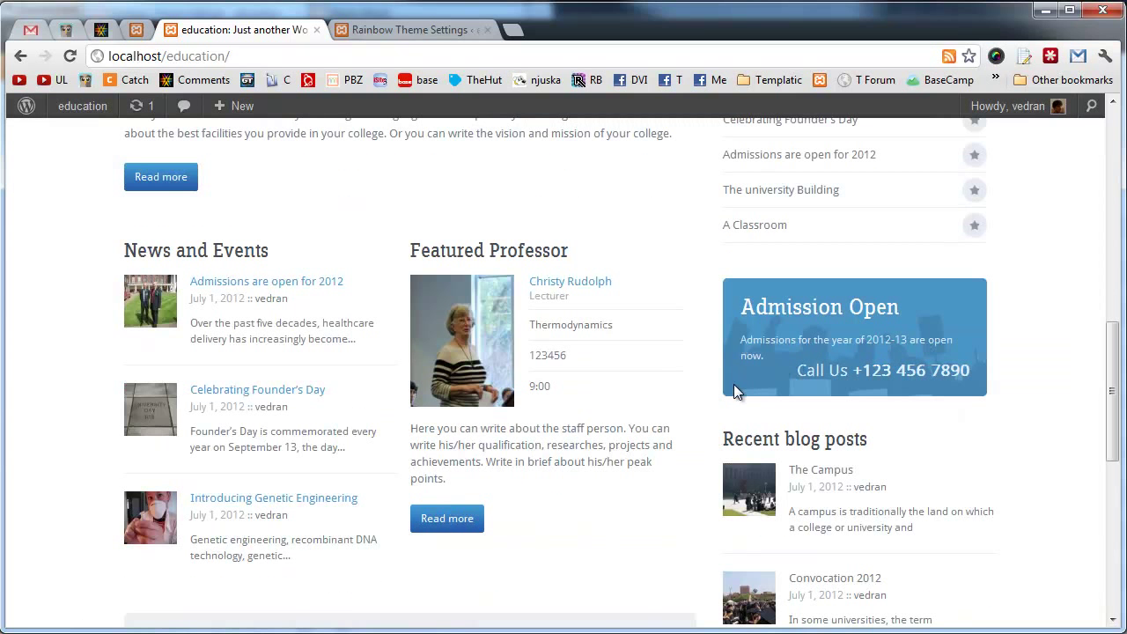
pyautogui.scroll(4, 736, 392)
pyautogui.scroll(3, 736, 392)
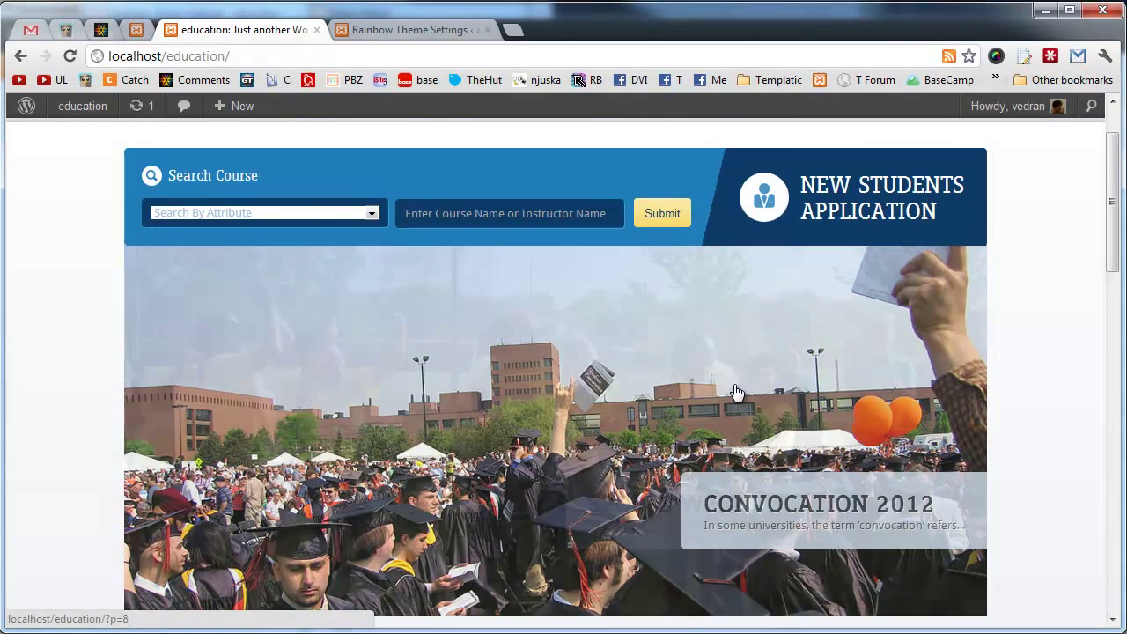
pyautogui.scroll(1, 736, 392)
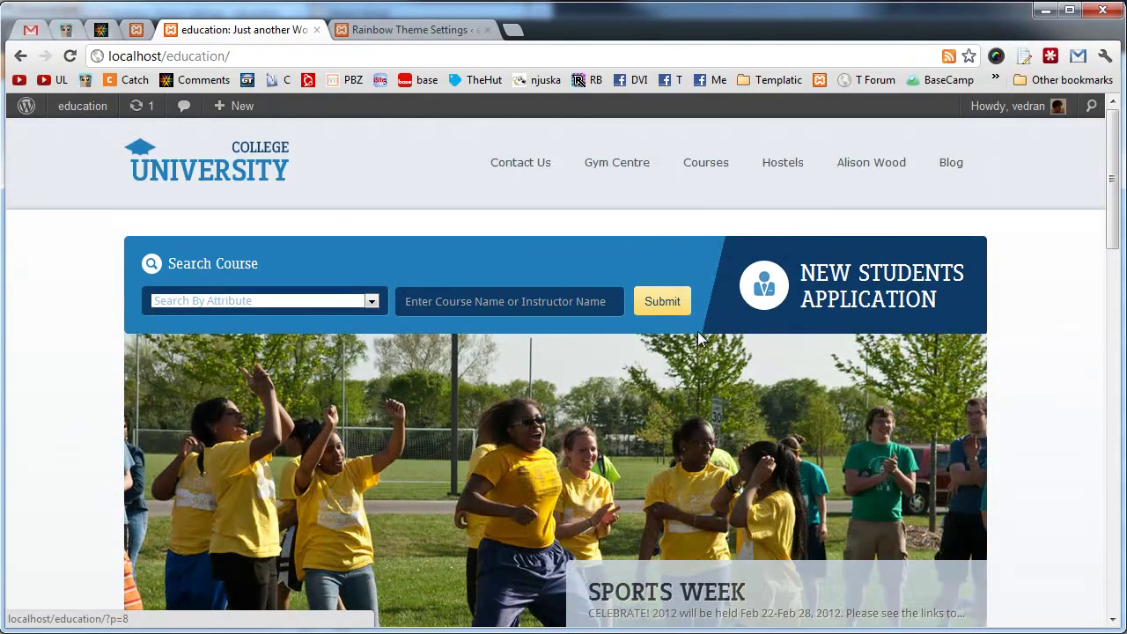
pyautogui.click(715, 163)
pyautogui.scroll(-5, 577, 291)
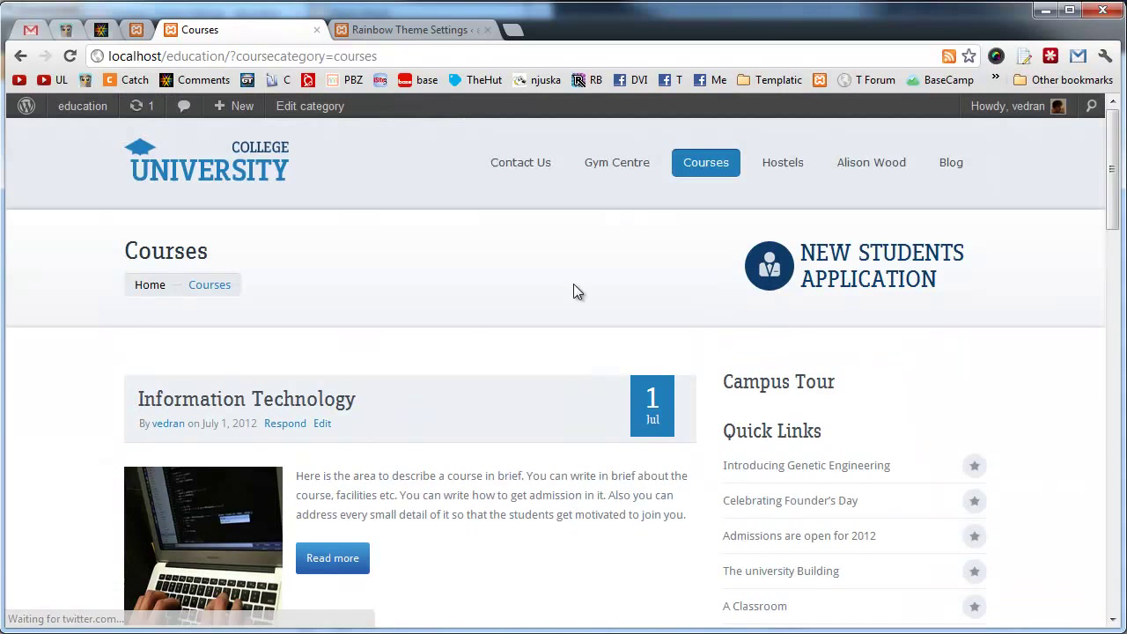
pyautogui.click(871, 162)
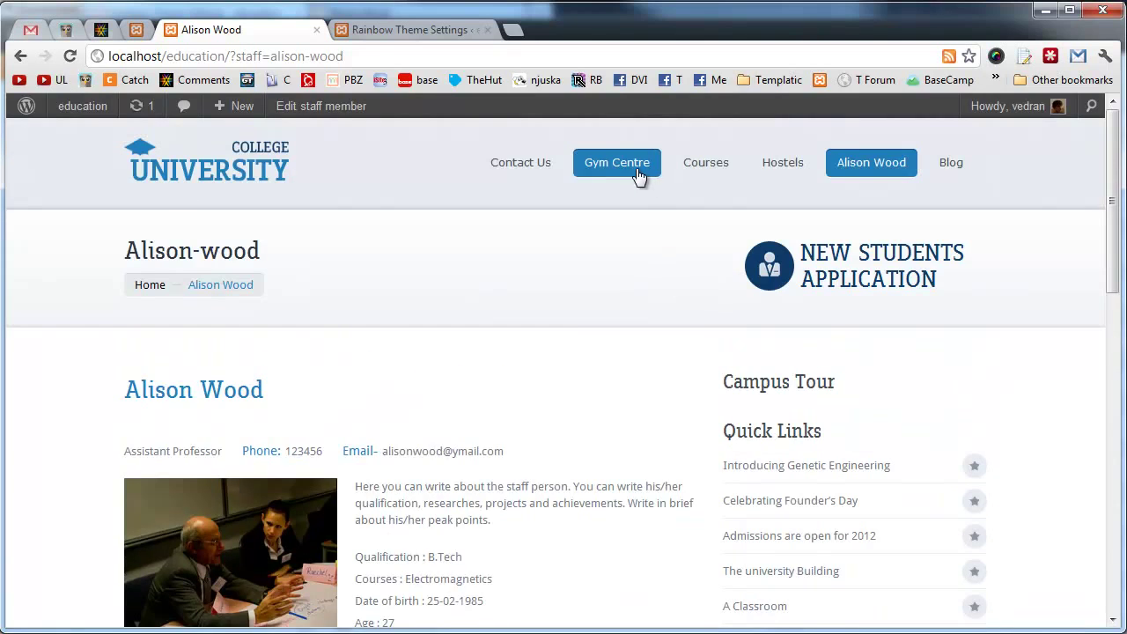
pyautogui.click(621, 168)
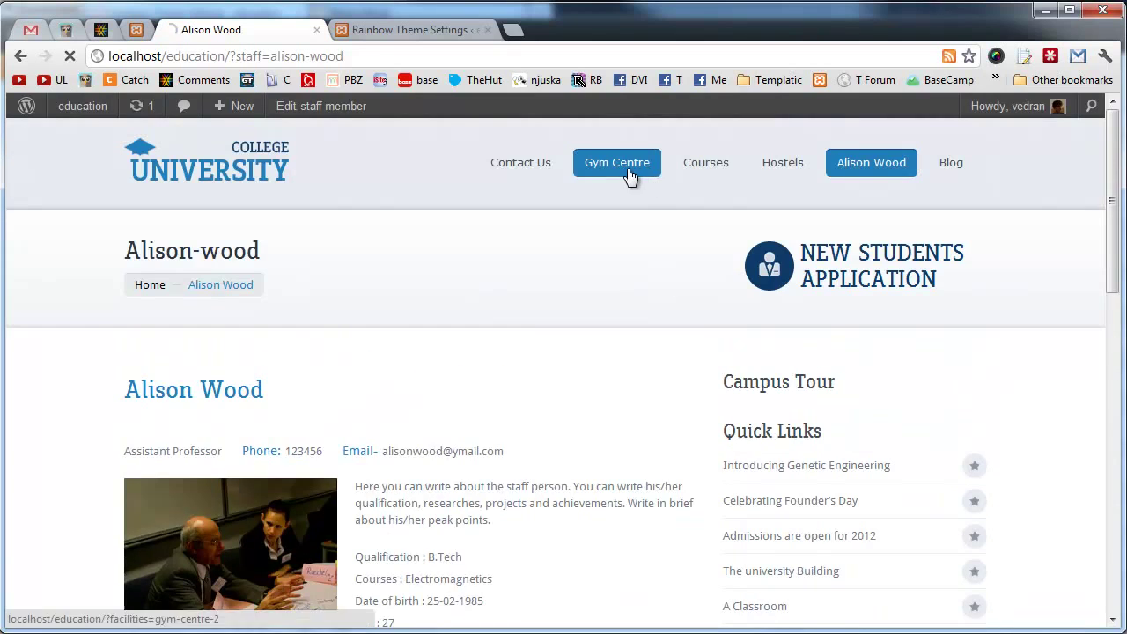
# Step: Look over the Hostels gallery page, then return to the site's home page
pyautogui.scroll(-4, 526, 353)
pyautogui.scroll(2, 525, 354)
pyautogui.scroll(2, 529, 360)
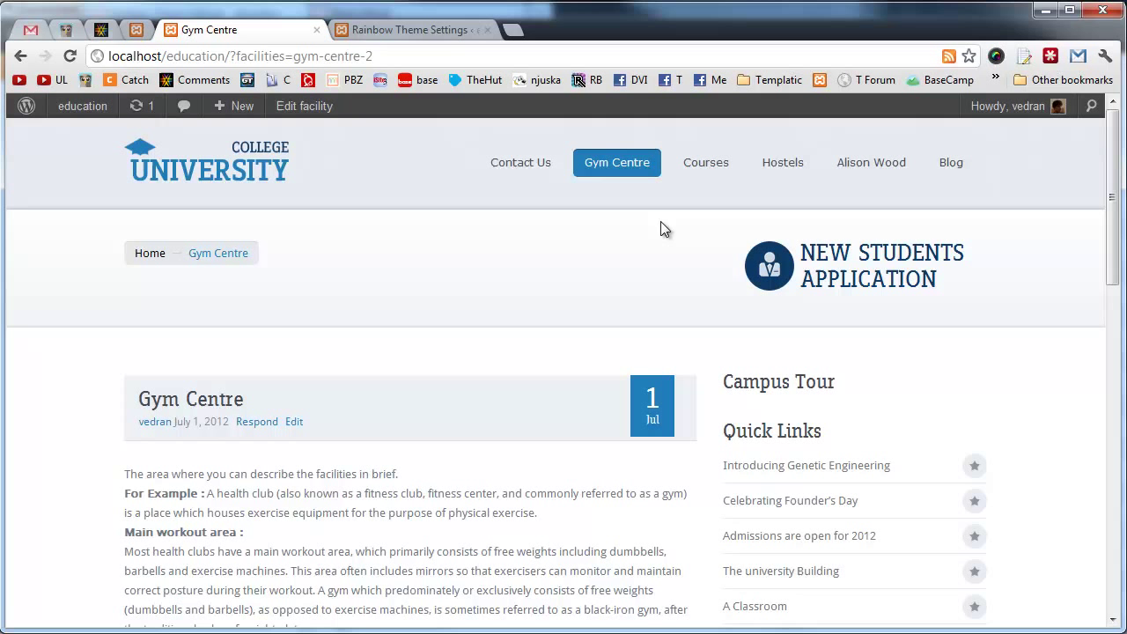
pyautogui.click(793, 167)
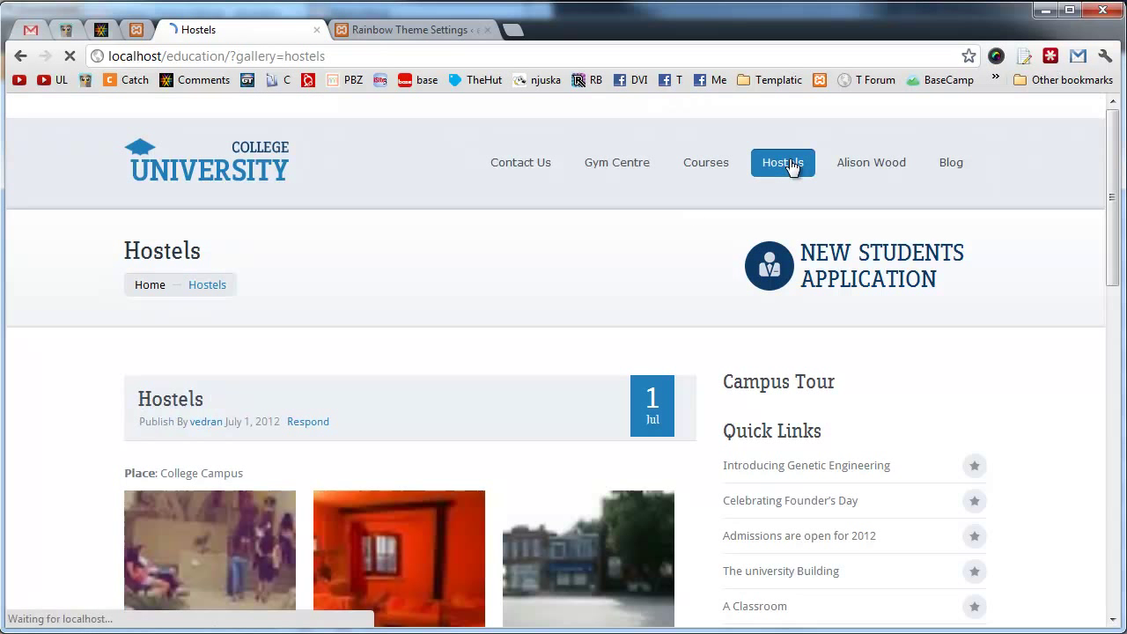
pyautogui.scroll(-4, 607, 407)
pyautogui.scroll(4, 605, 402)
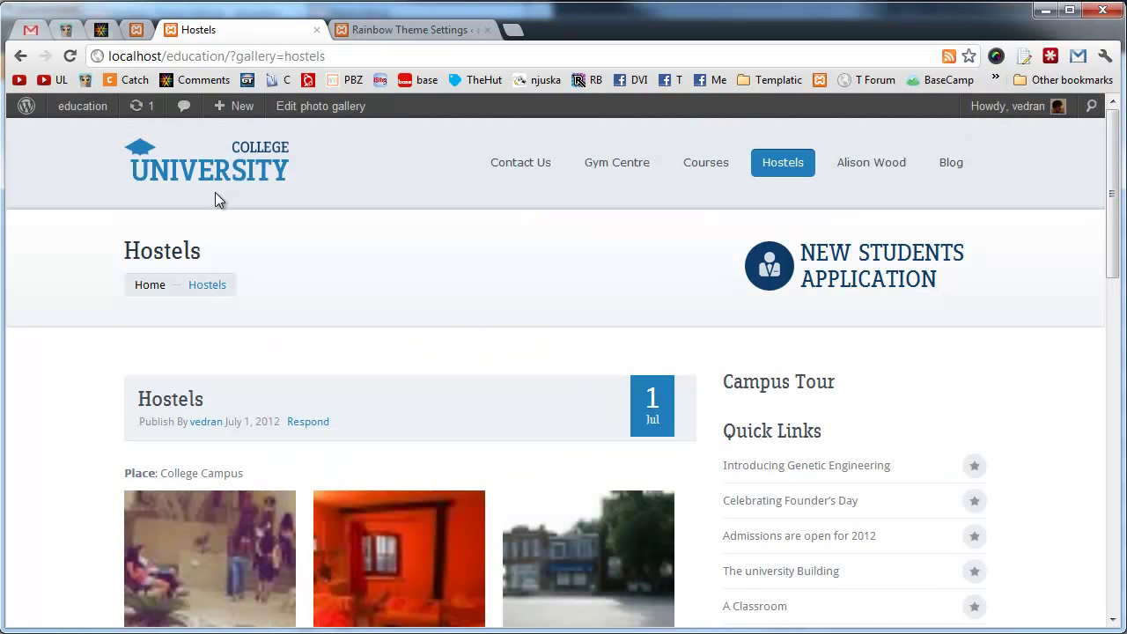
pyautogui.click(251, 171)
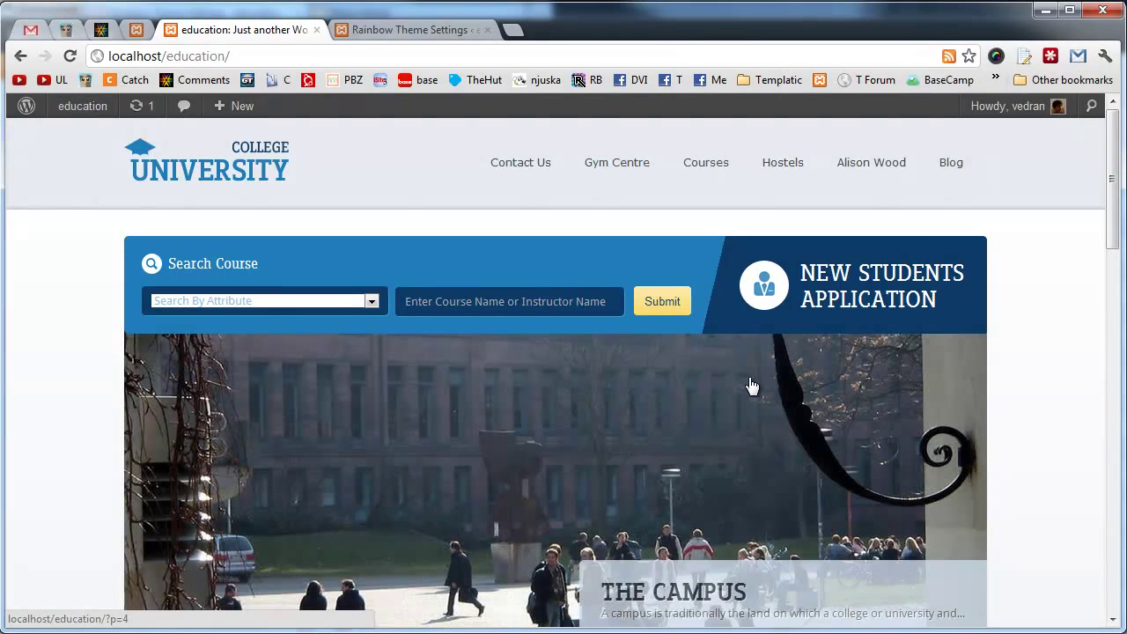
# Step: Scroll down through the college home page and back up to the top
pyautogui.scroll(-3, 724, 432)
pyautogui.scroll(3, 722, 431)
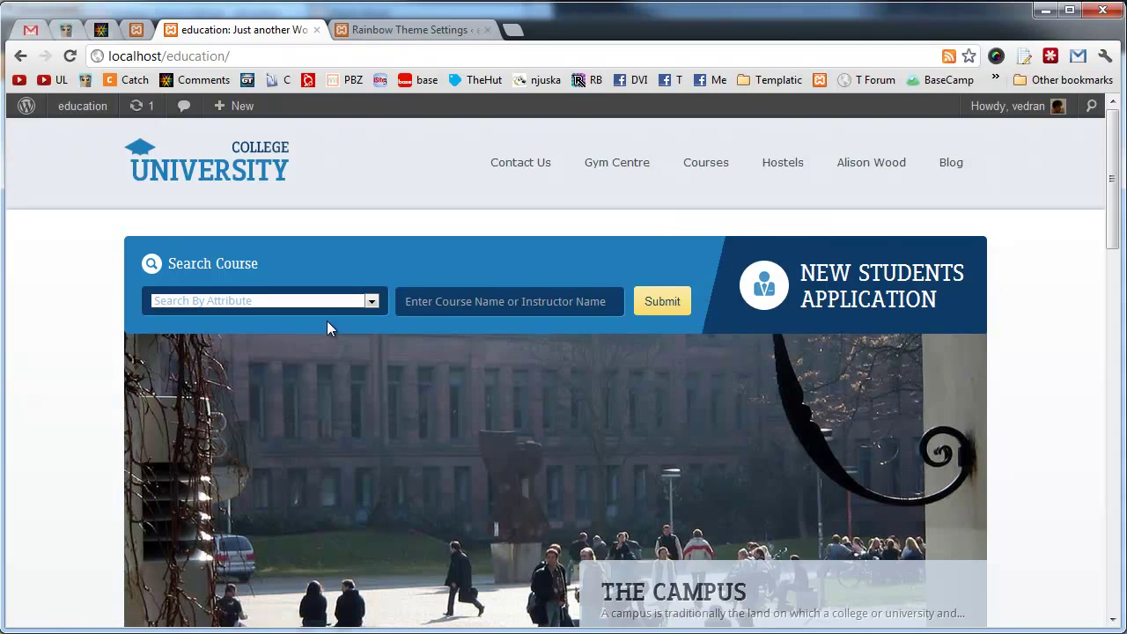
pyautogui.scroll(-2, 590, 220)
pyautogui.scroll(-2, 720, 424)
pyautogui.scroll(-3, 618, 273)
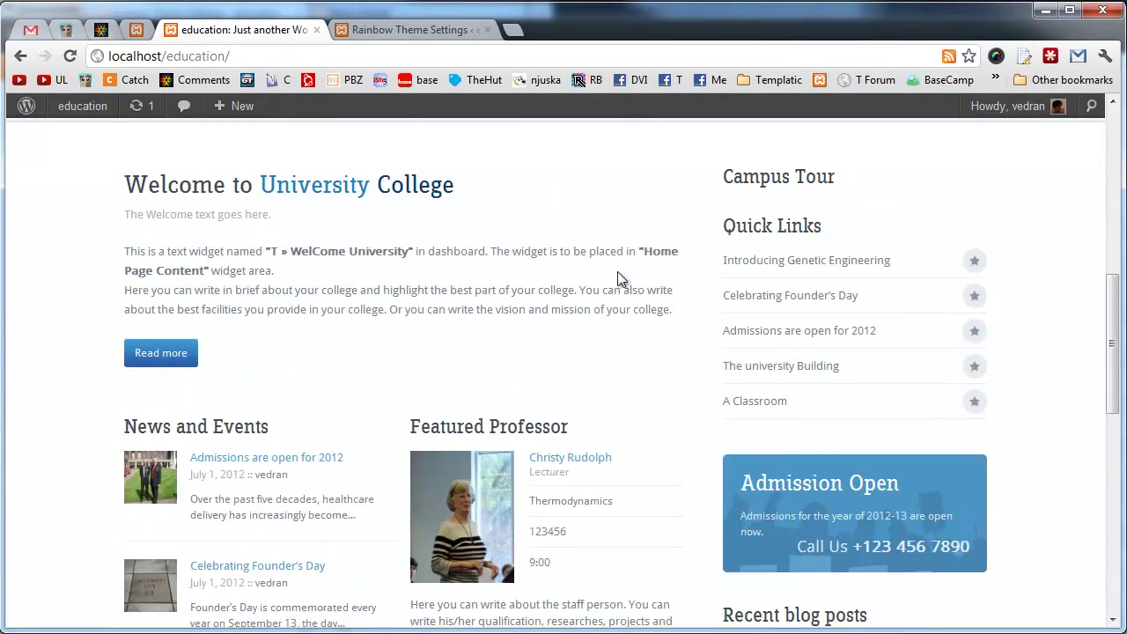
pyautogui.scroll(-2, 440, 361)
pyautogui.scroll(-4, 581, 343)
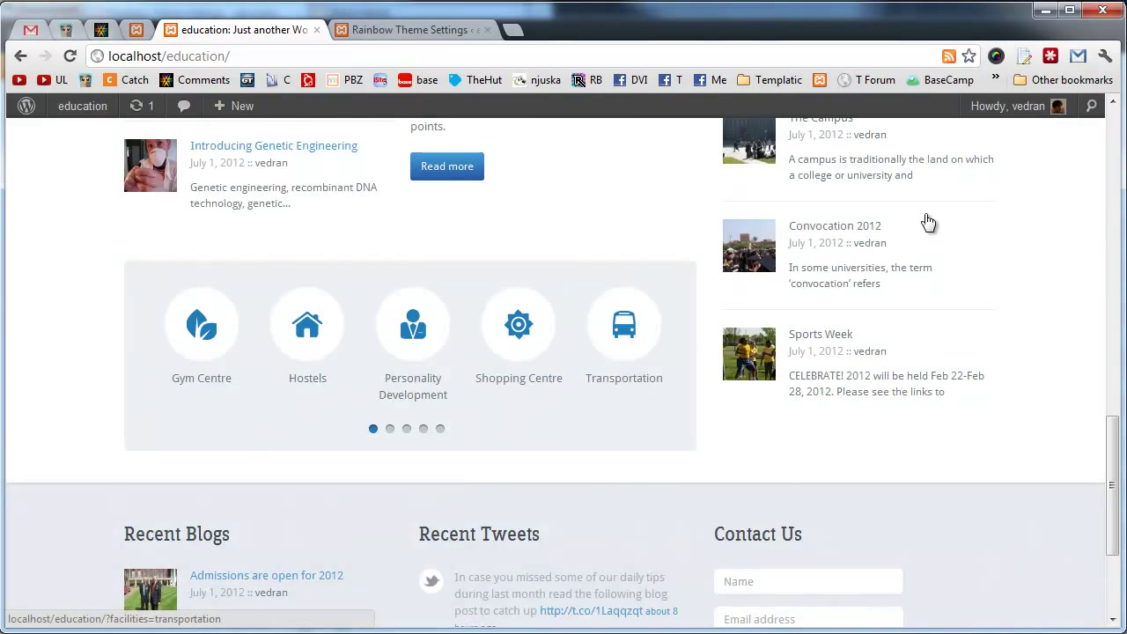
pyautogui.scroll(-2, 635, 334)
pyautogui.scroll(-1, 566, 323)
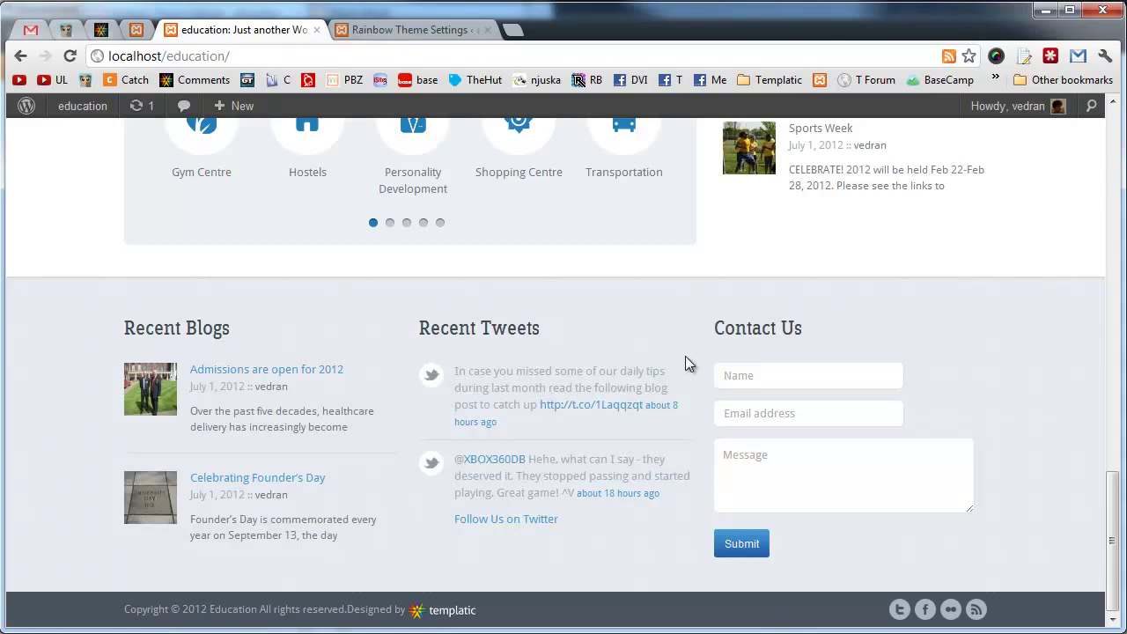
pyautogui.scroll(3, 686, 357)
pyautogui.scroll(3, 686, 359)
pyautogui.scroll(4, 687, 359)
pyautogui.scroll(4, 687, 359)
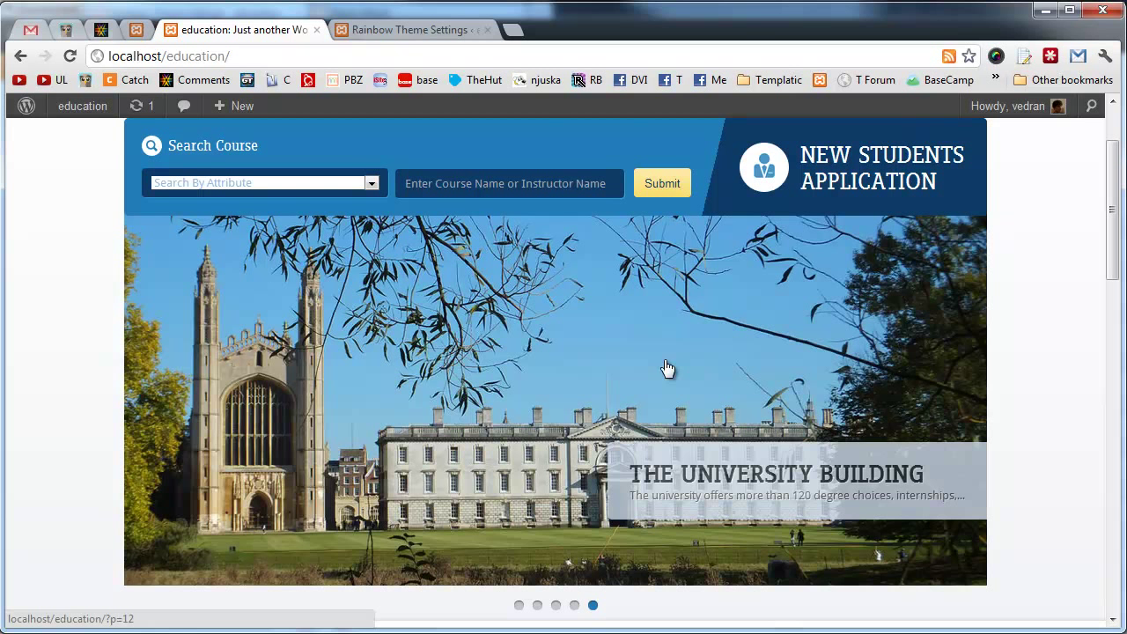
pyautogui.scroll(2, 667, 368)
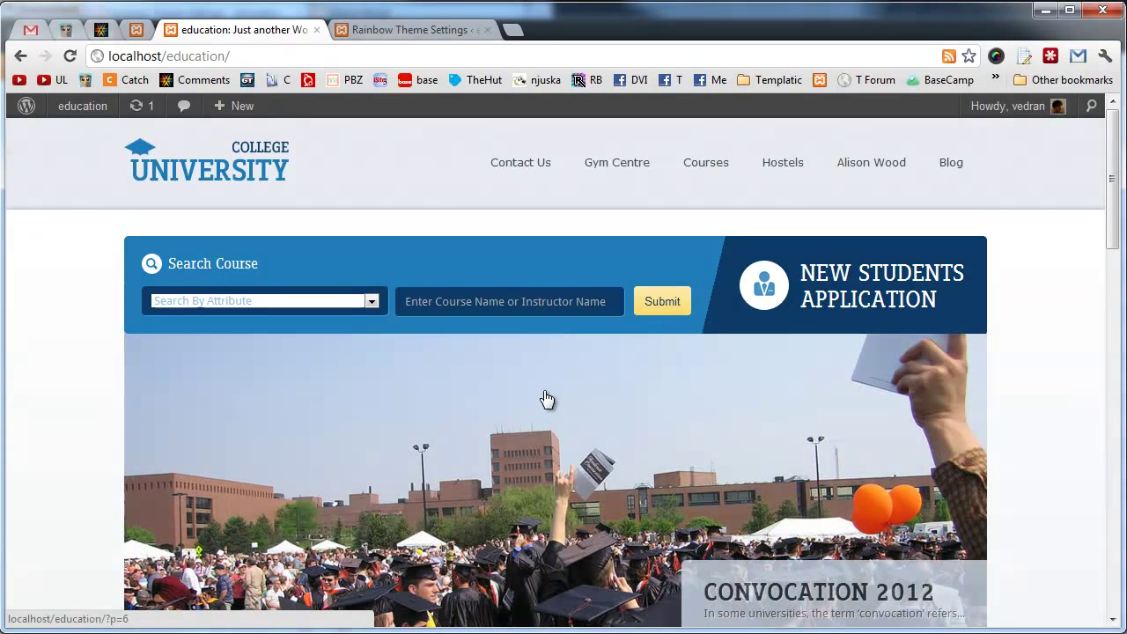
# Step: Set Rainbow Theme Global Layout to layout_1c, save, and return to the live site
pyautogui.click(439, 30)
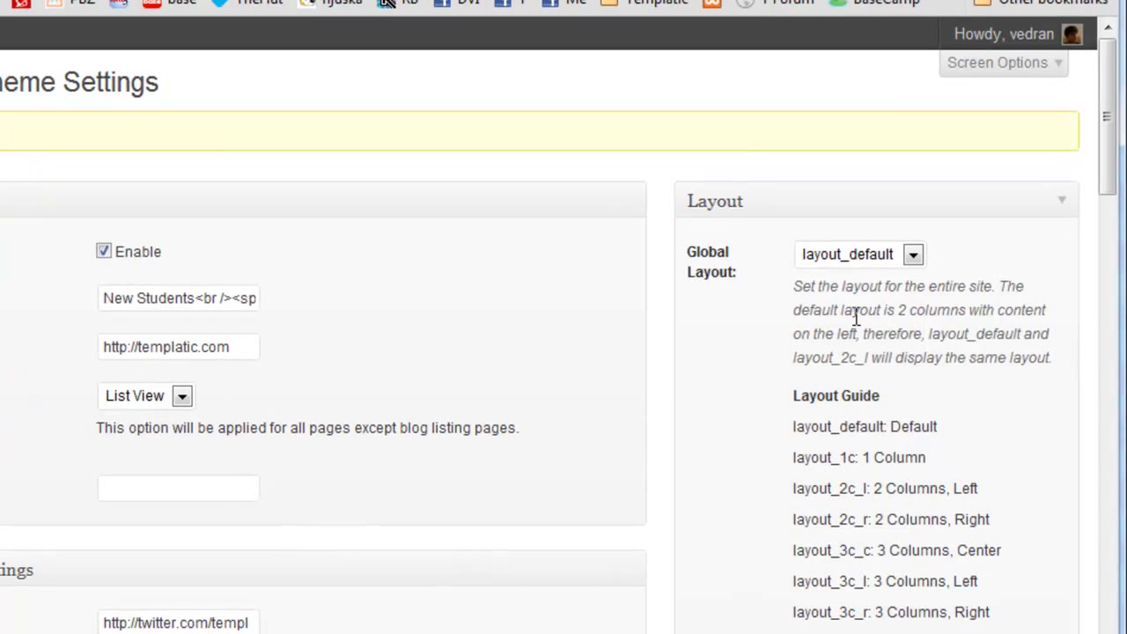
pyautogui.scroll(-2, 877, 308)
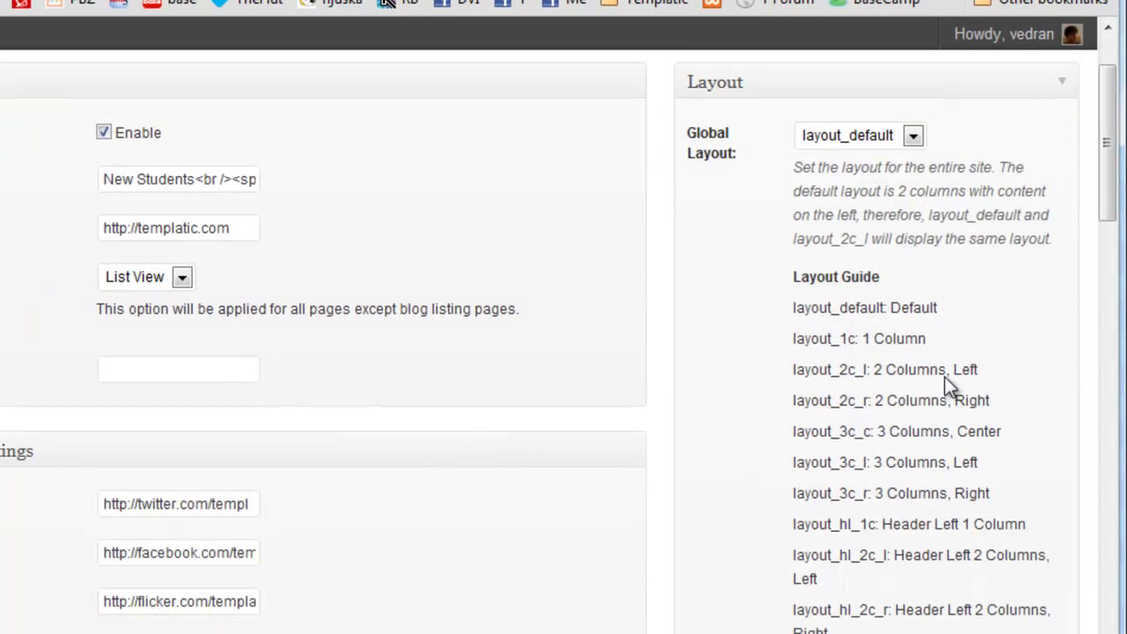
pyautogui.click(903, 141)
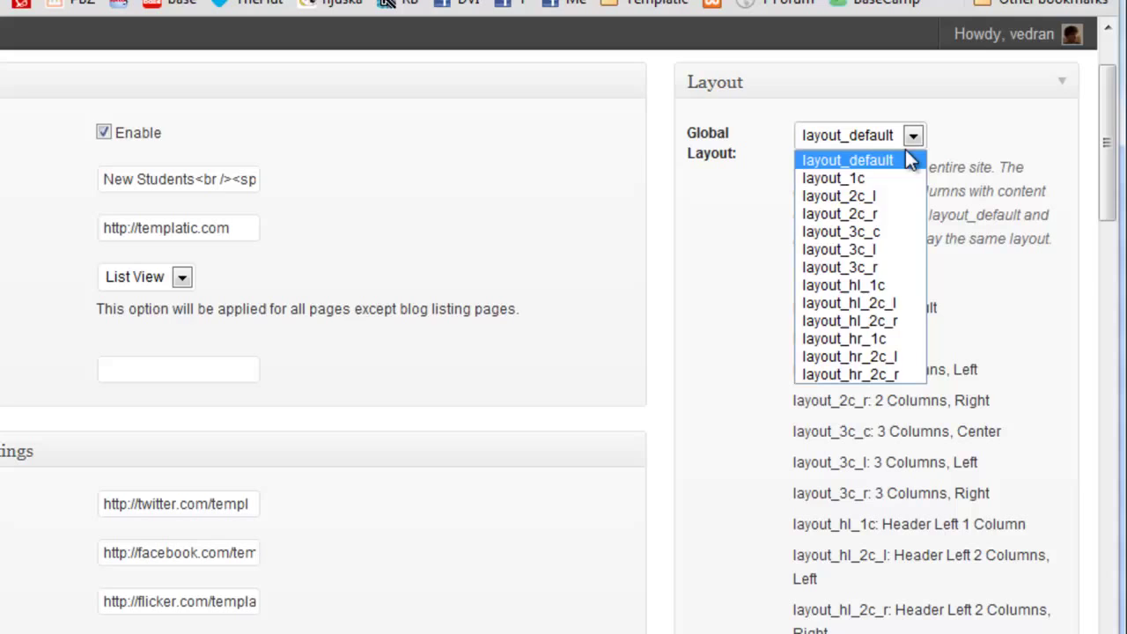
pyautogui.click(874, 175)
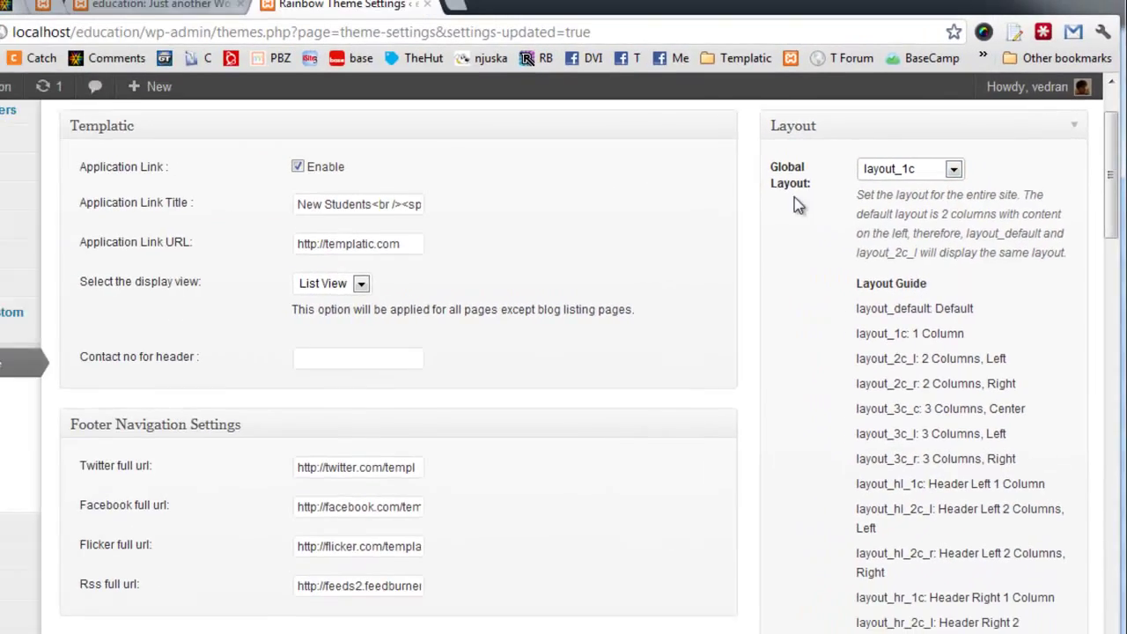
pyautogui.scroll(-3, 852, 371)
pyautogui.scroll(-5, 853, 371)
pyautogui.scroll(-5, 448, 506)
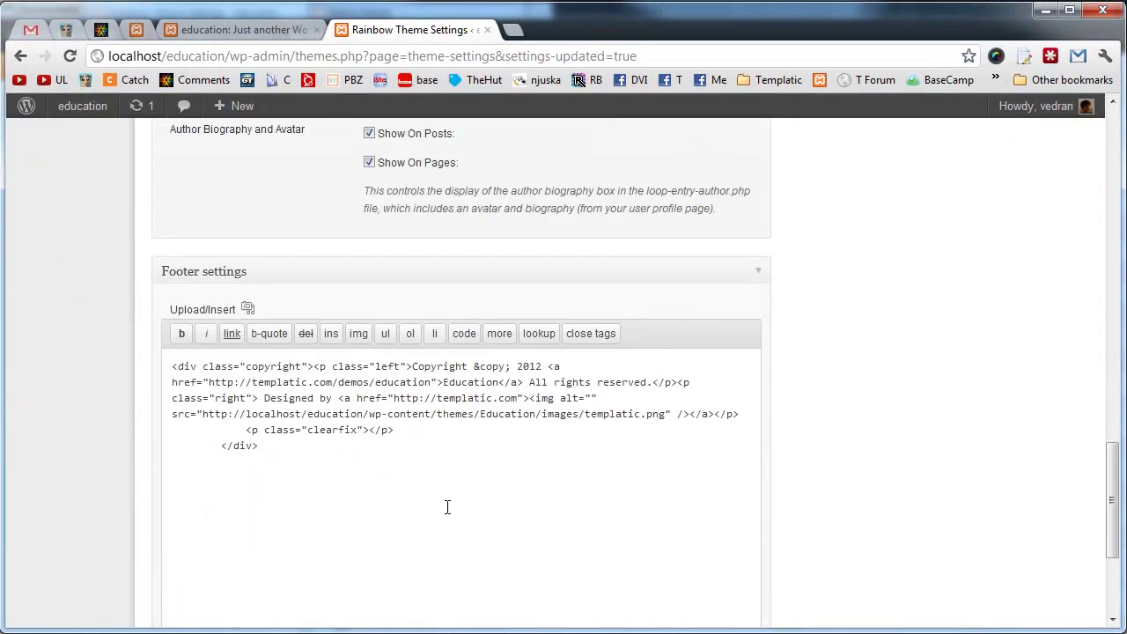
pyautogui.scroll(-5, 264, 528)
pyautogui.click(211, 540)
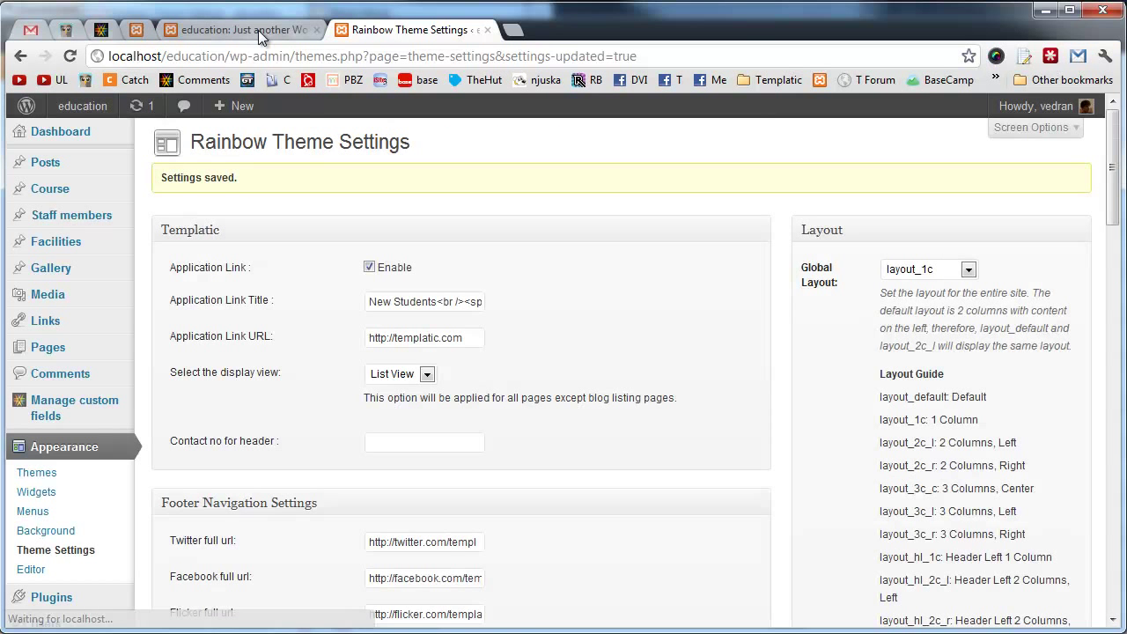
pyautogui.click(258, 29)
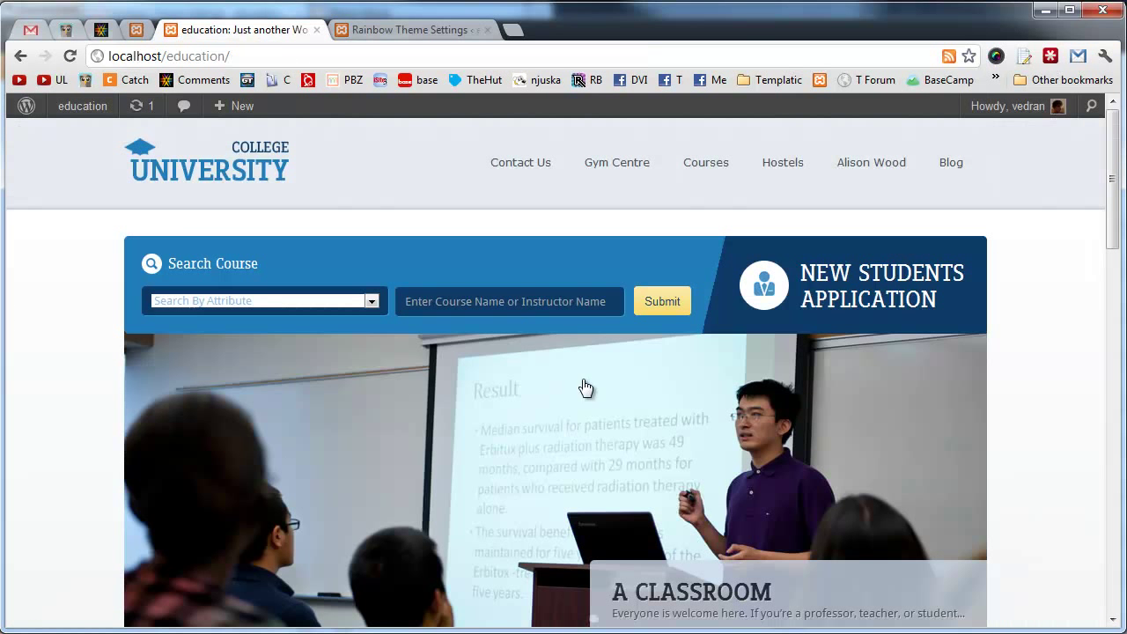
pyautogui.press('F5')
pyautogui.scroll(-3, 480, 368)
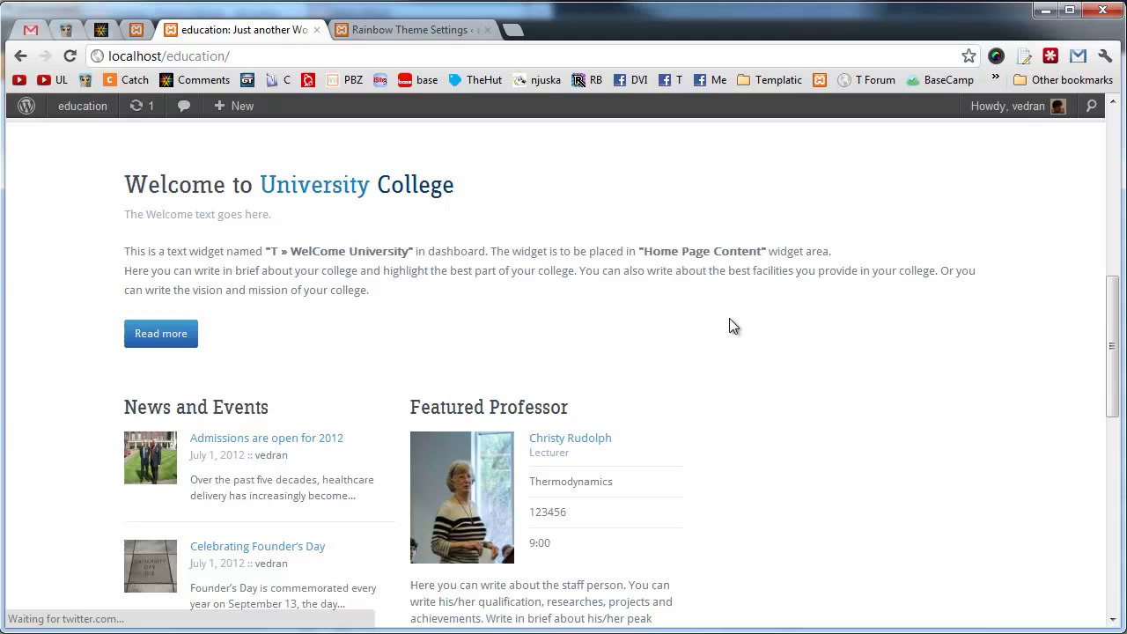
pyautogui.scroll(-3, 885, 323)
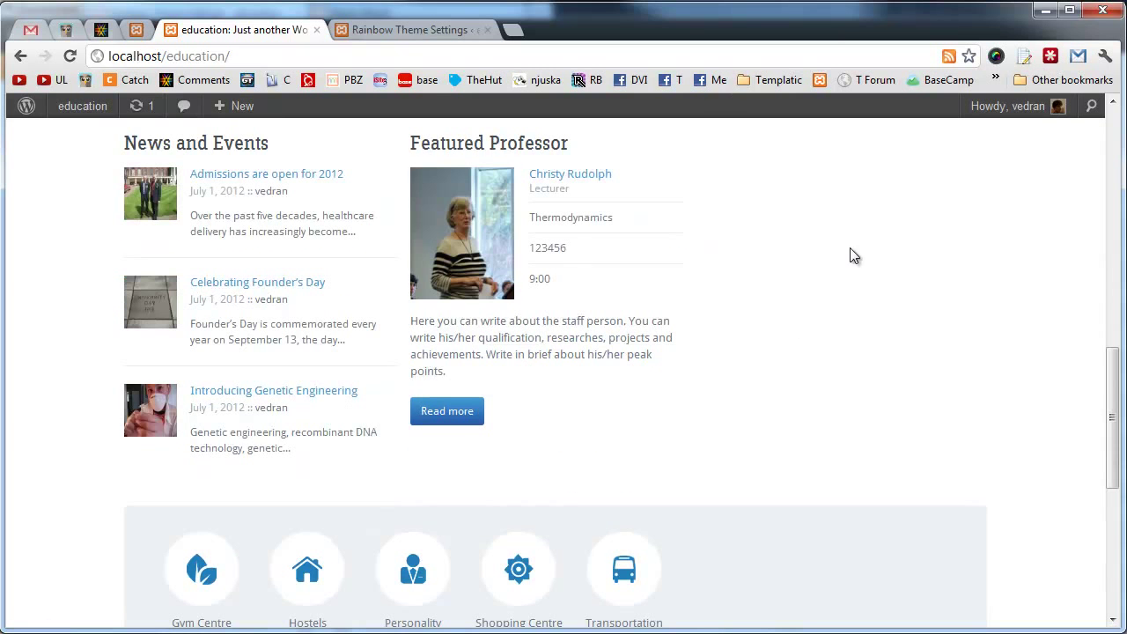
pyautogui.scroll(-2, 825, 406)
pyautogui.scroll(-2, 814, 350)
pyautogui.scroll(4, 813, 349)
pyautogui.scroll(1, 922, 337)
pyautogui.scroll(1, 936, 458)
pyautogui.scroll(2, 385, 228)
pyautogui.scroll(6, 541, 344)
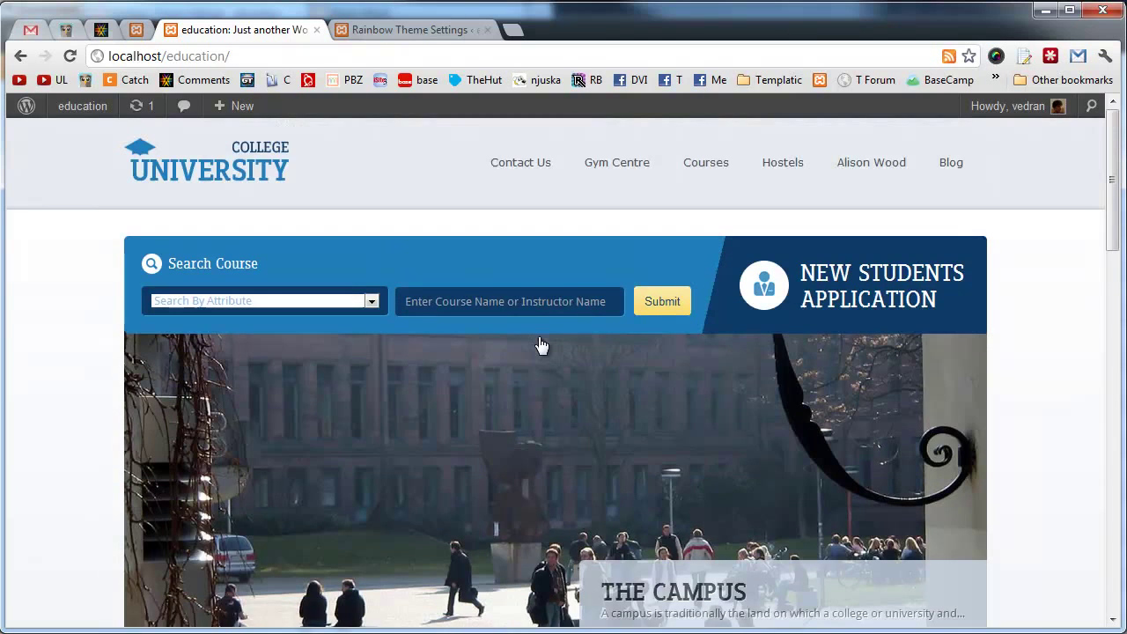
pyautogui.scroll(-2, 599, 300)
pyautogui.scroll(-4, 599, 299)
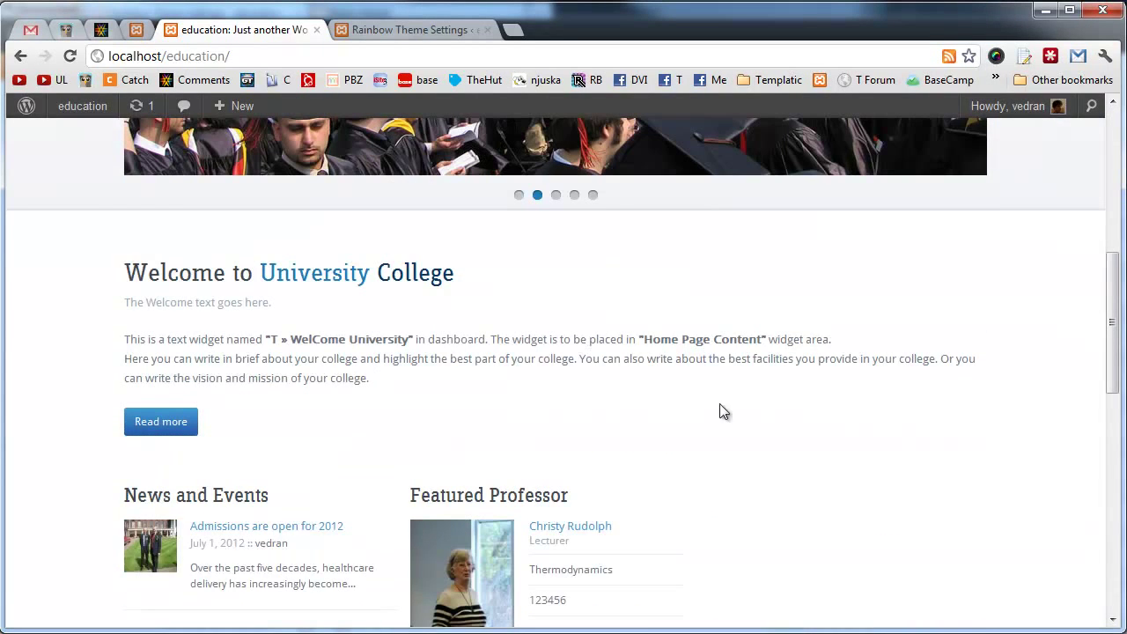
pyautogui.scroll(-3, 669, 354)
pyautogui.scroll(-1, 670, 353)
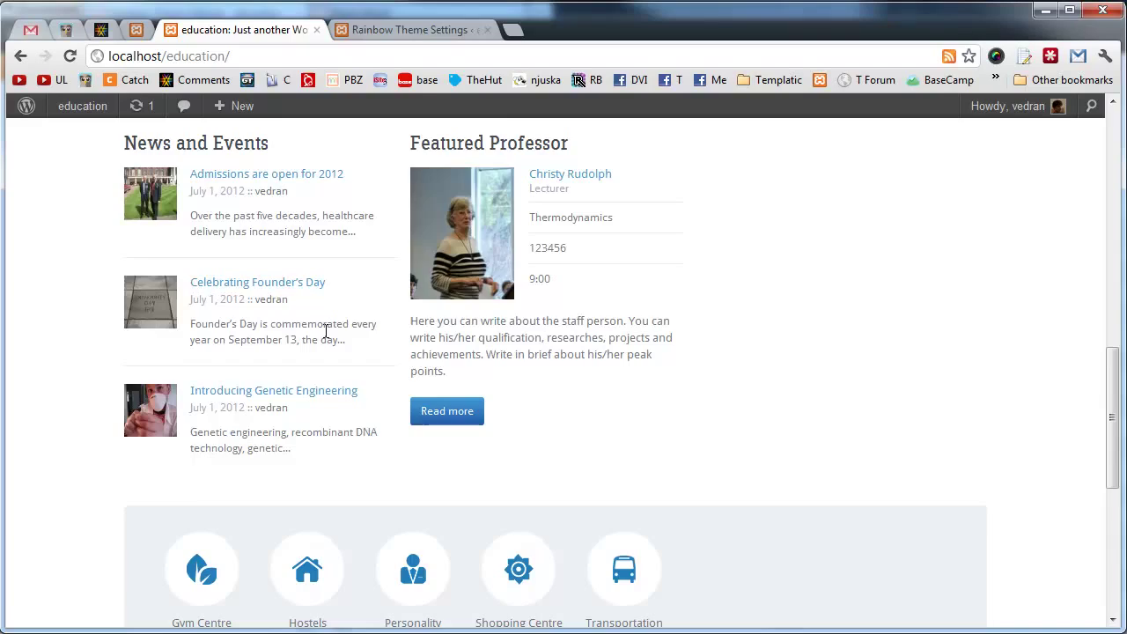
pyautogui.scroll(2, 629, 443)
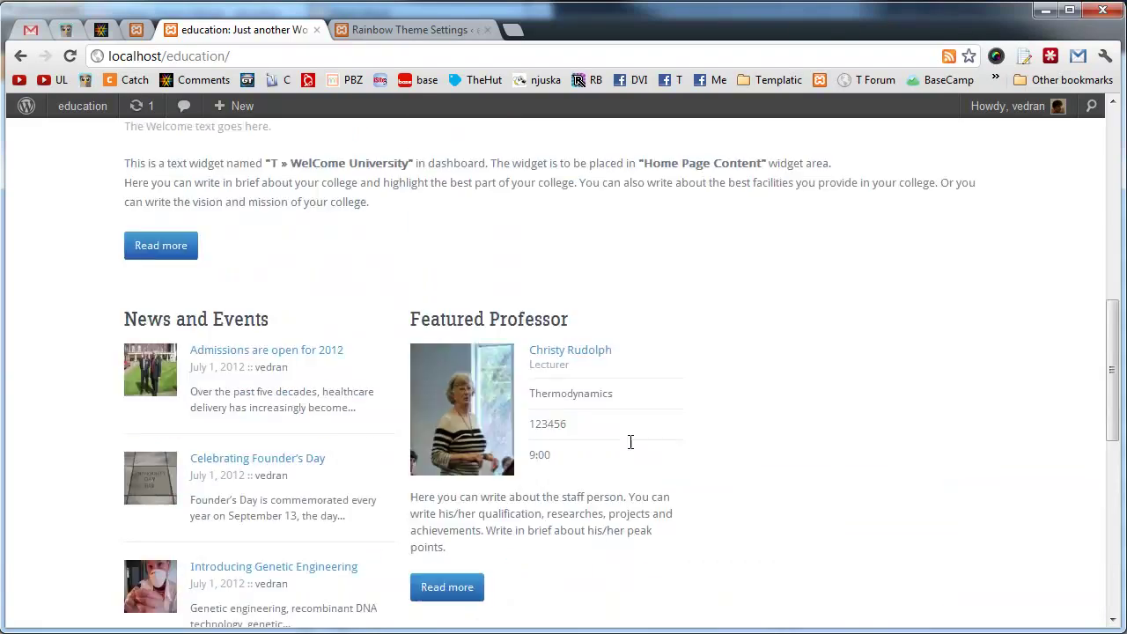
pyautogui.scroll(6, 652, 414)
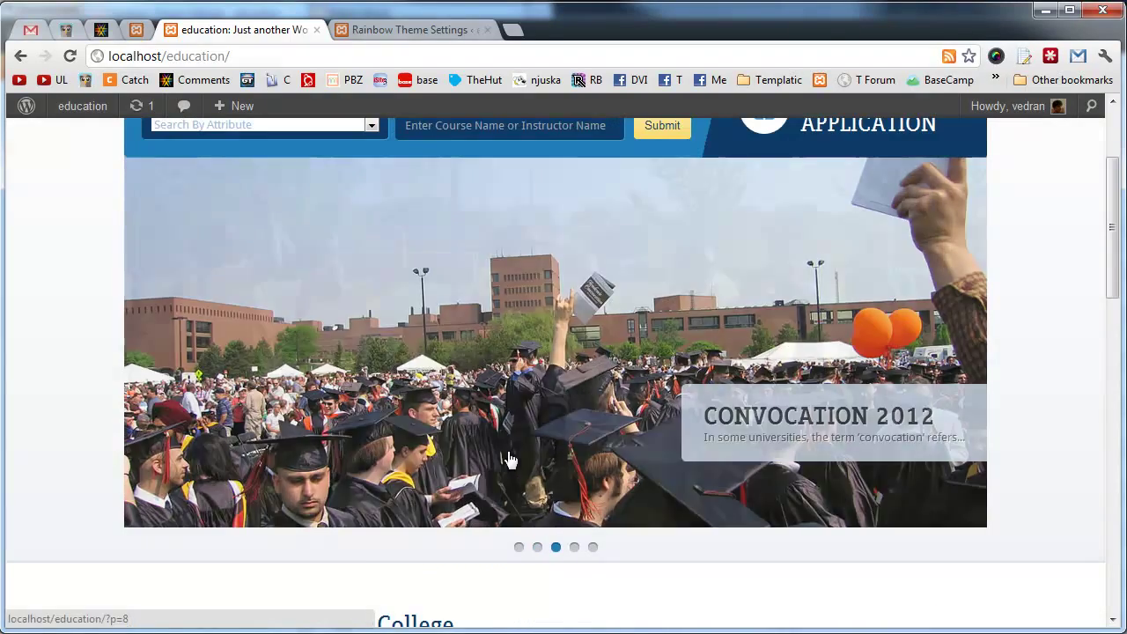
pyautogui.scroll(-5, 401, 405)
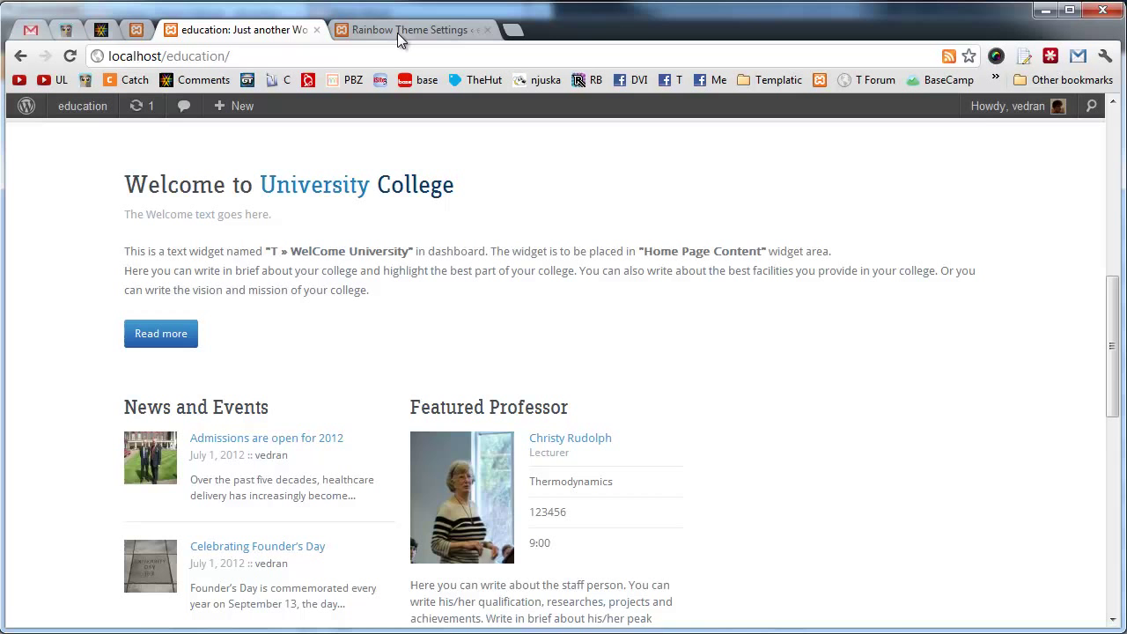
# Step: Review the Application Link settings (enabled, titled New Students), then compare with the live homepage
pyautogui.click(397, 33)
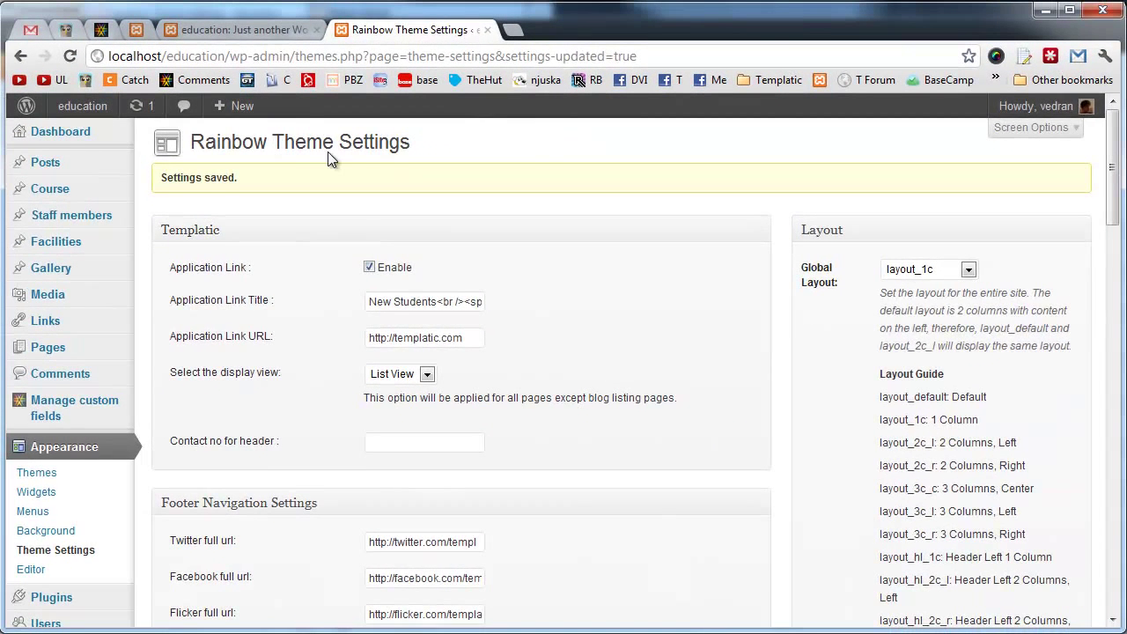
pyautogui.click(266, 34)
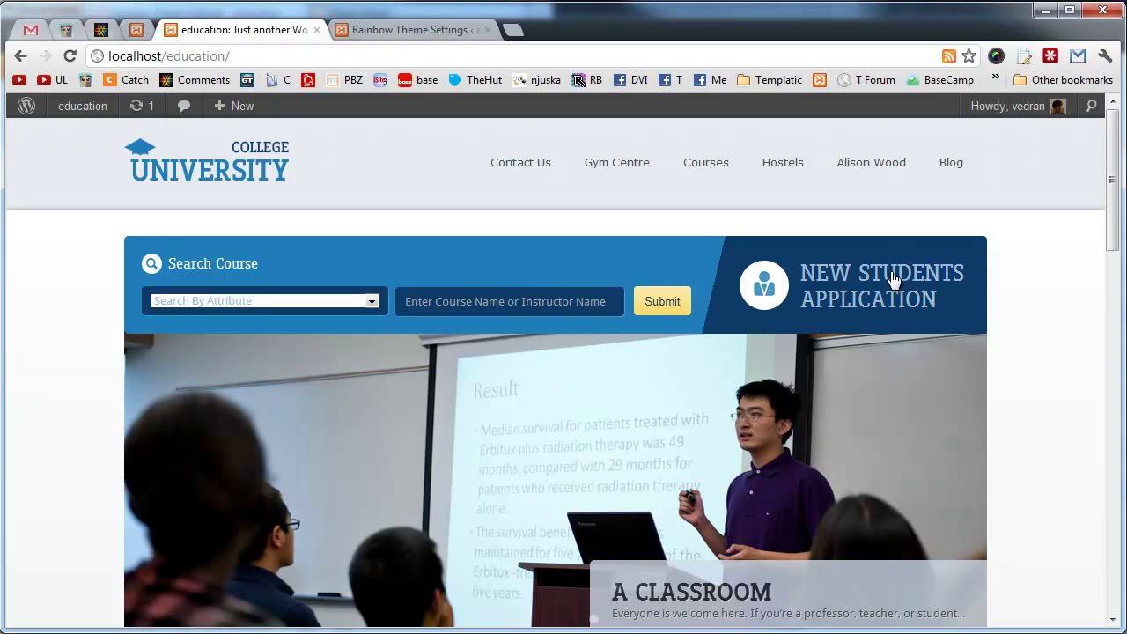
# Step: Set the course display view to Grid View and save the theme settings
pyautogui.click(363, 23)
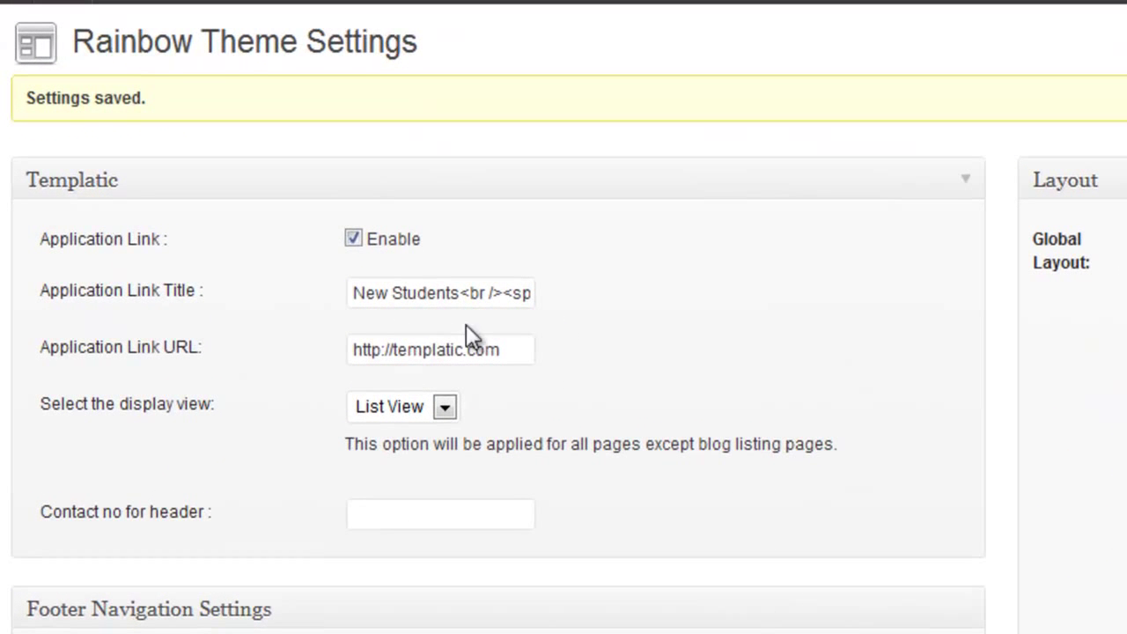
pyautogui.click(420, 292)
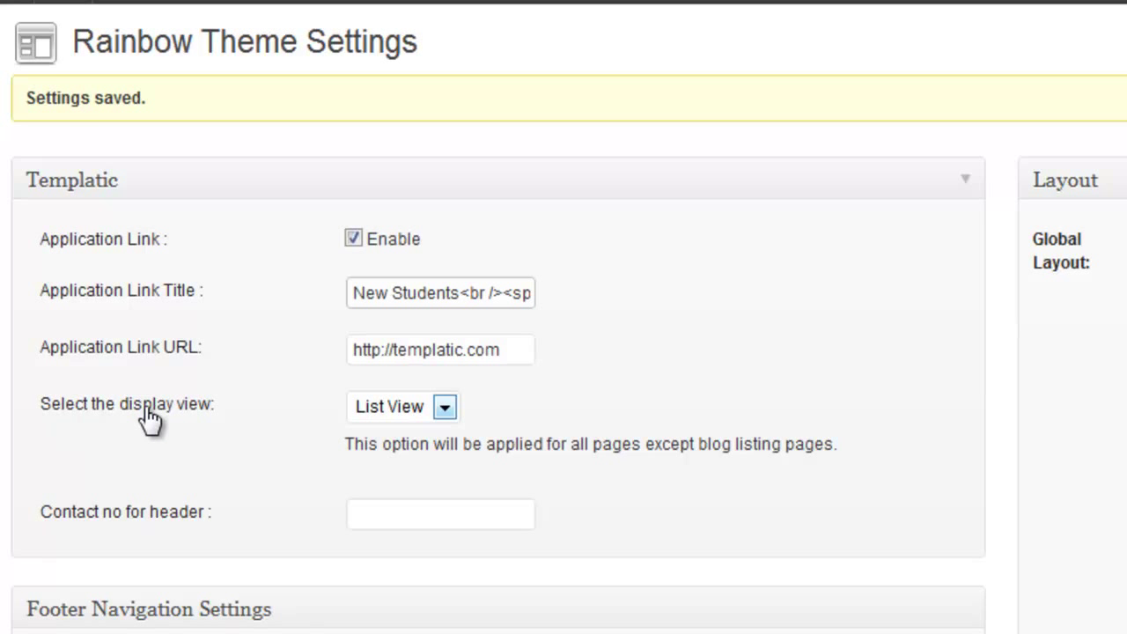
pyautogui.scroll(-3, 570, 418)
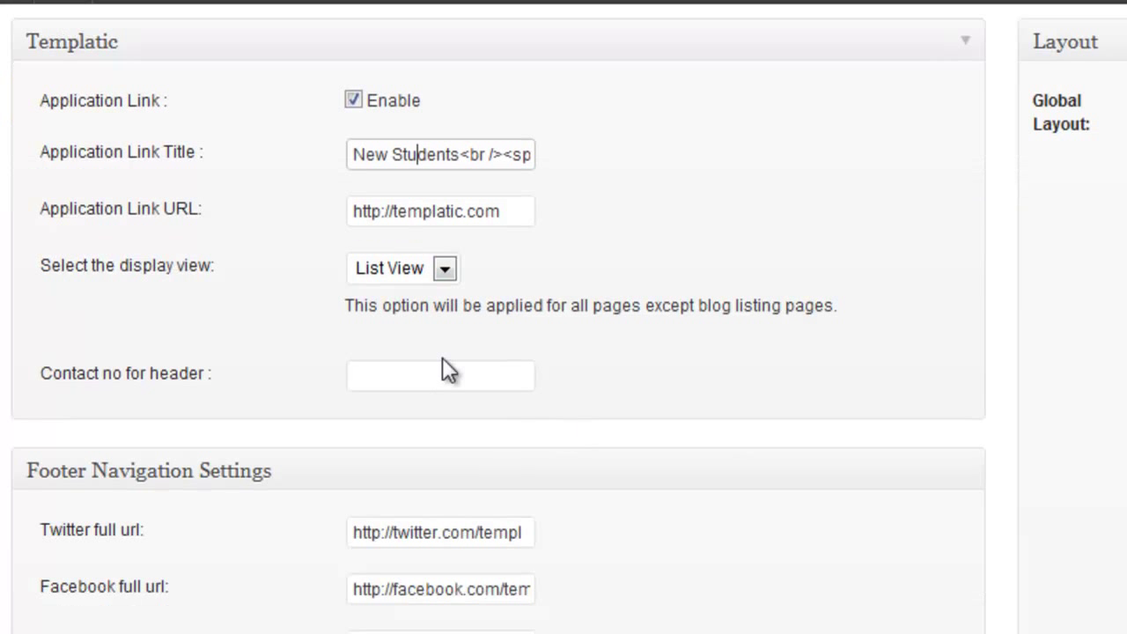
pyautogui.click(418, 267)
pyautogui.click(443, 260)
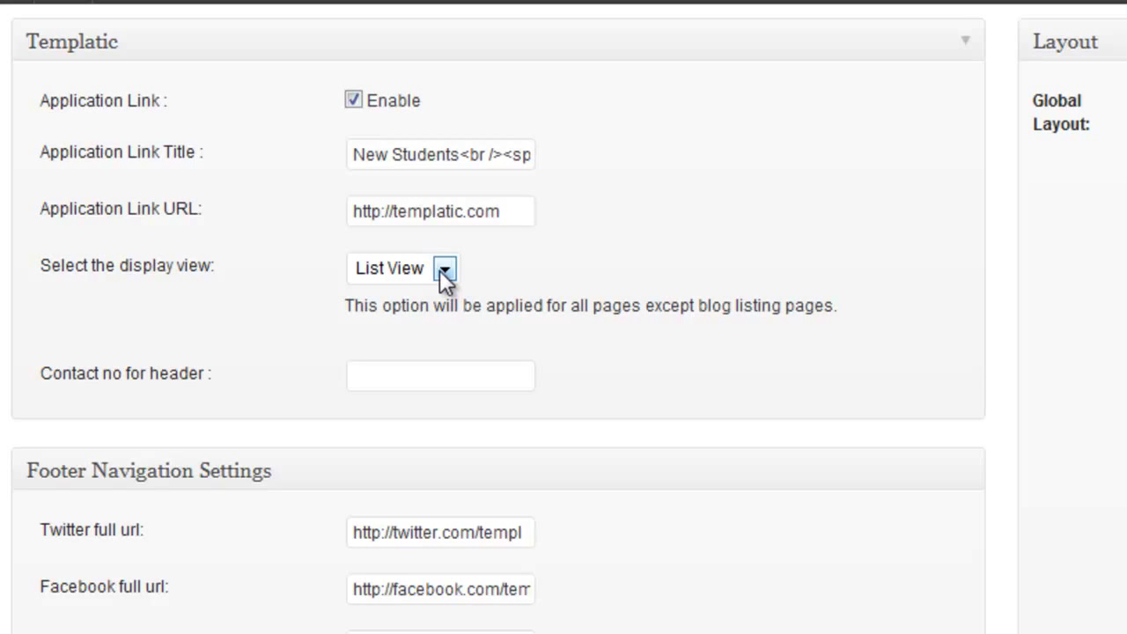
pyautogui.click(445, 272)
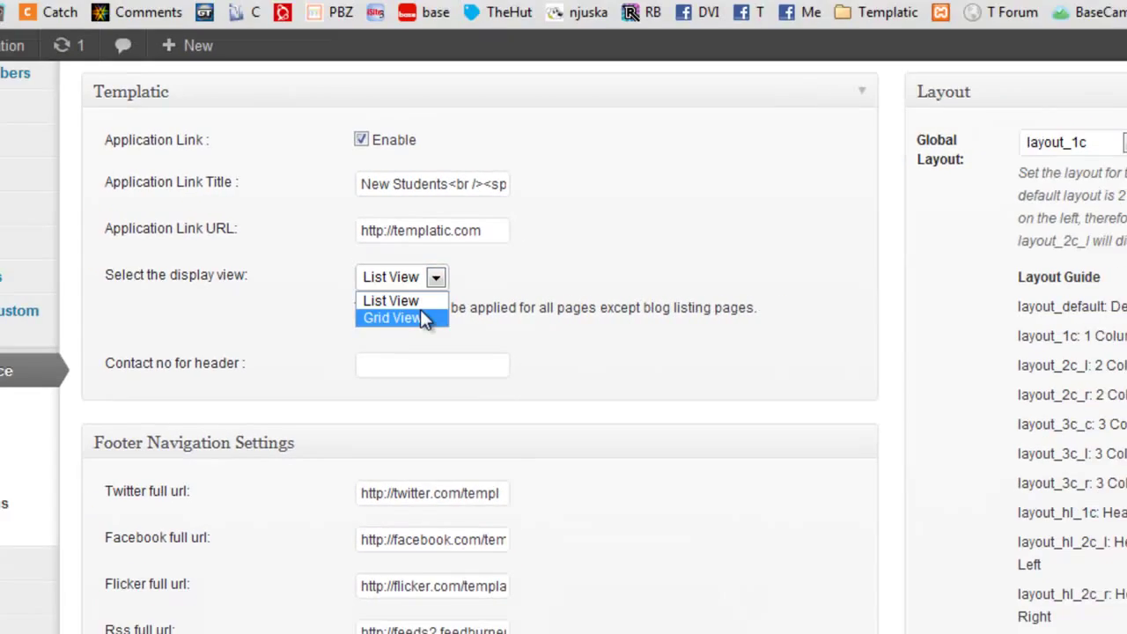
pyautogui.click(401, 317)
pyautogui.scroll(-10, 455, 347)
pyautogui.scroll(-10, 453, 349)
pyautogui.scroll(-5, 455, 360)
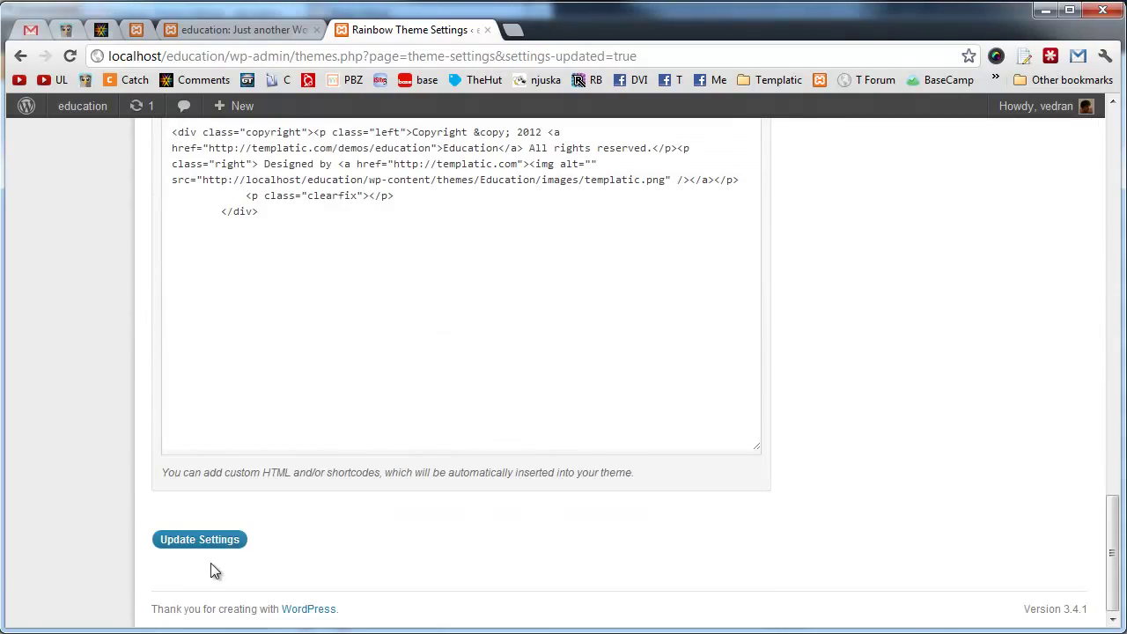
pyautogui.click(212, 537)
# Step: Check the site's Courses page shows the image grid, then go back to theme settings
pyautogui.click(269, 34)
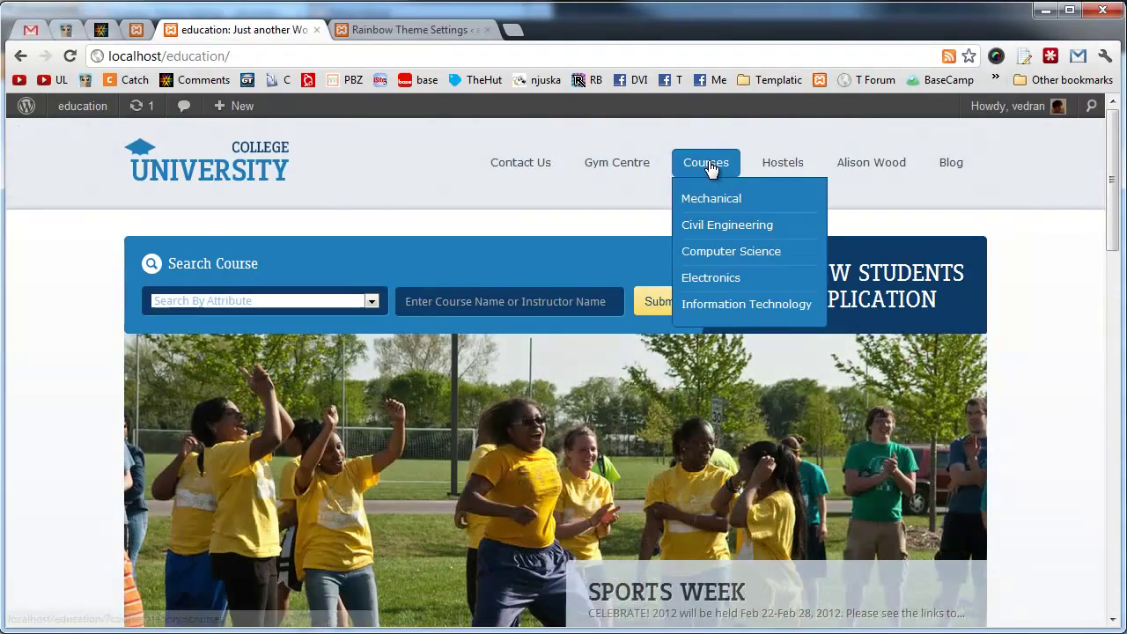
pyautogui.click(705, 162)
pyautogui.scroll(-1, 564, 352)
pyautogui.scroll(-3, 503, 359)
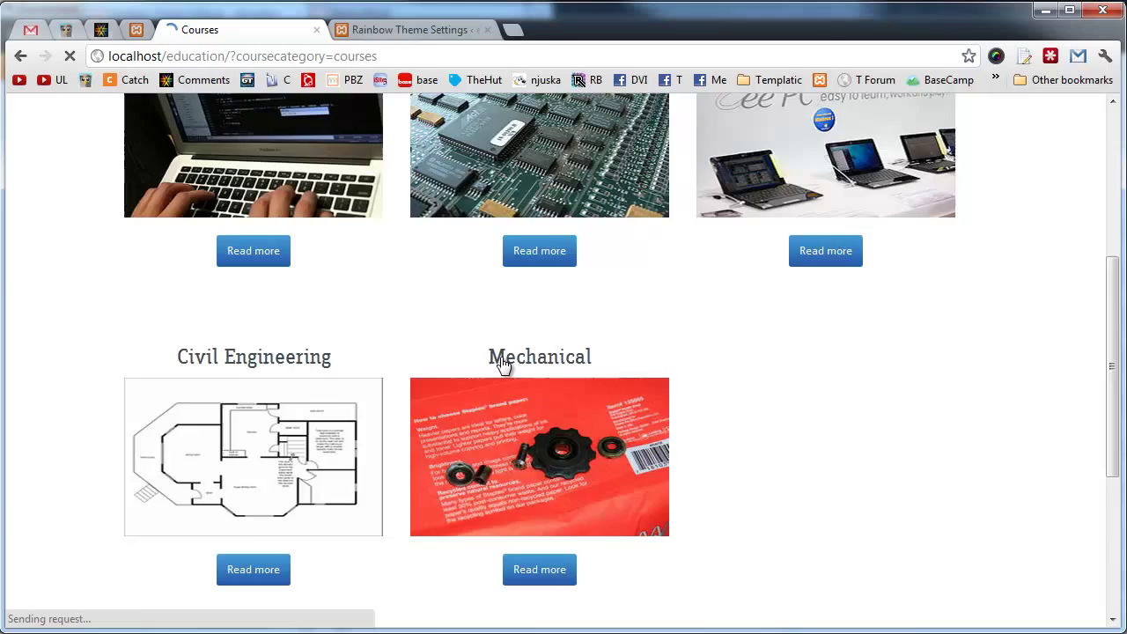
pyautogui.scroll(4, 509, 359)
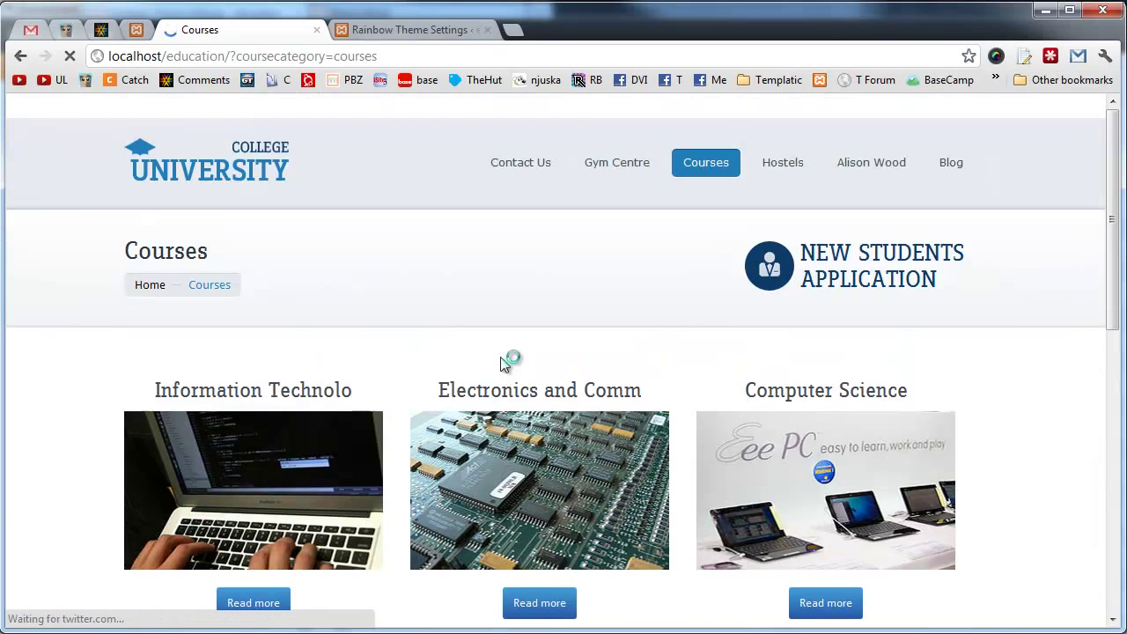
pyautogui.click(404, 30)
# Step: Scroll to the Theme color settings and compare them with the live site
pyautogui.scroll(-2, 494, 470)
pyautogui.scroll(-2, 599, 468)
pyautogui.moveTo(458, 446)
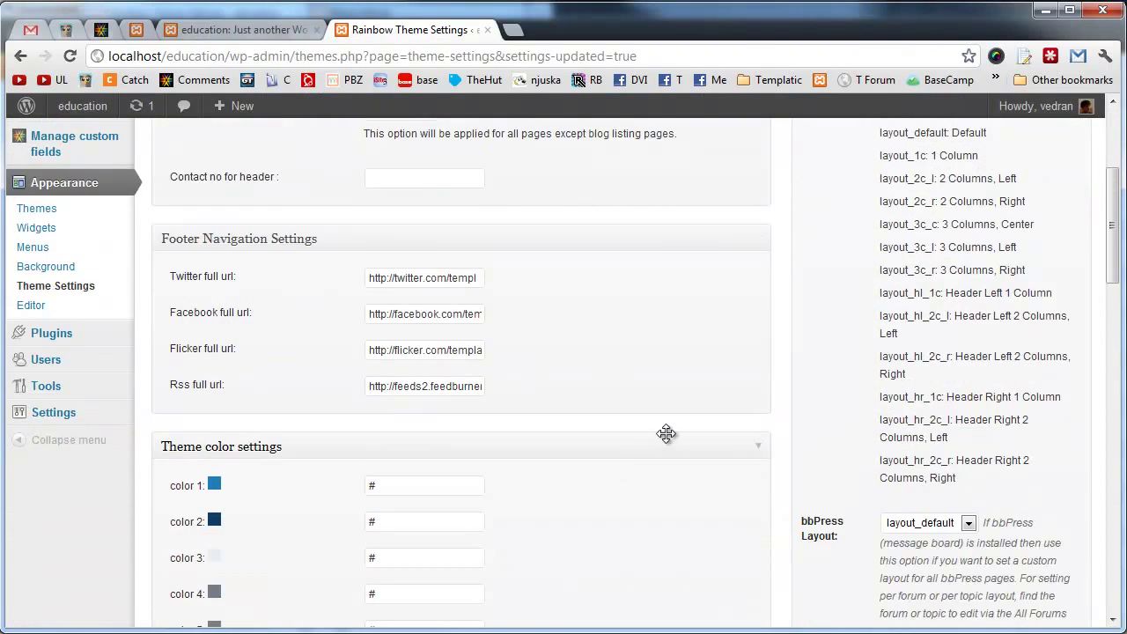
pyautogui.scroll(-2, 667, 436)
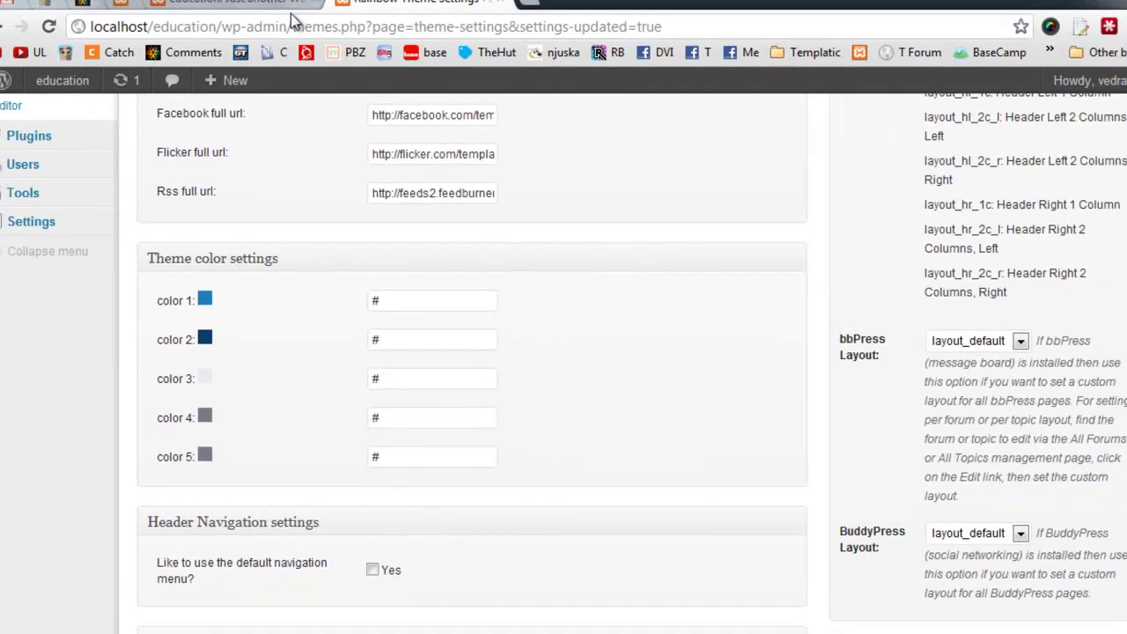
pyautogui.hotkey('ctrl', 'shift', 'Tab')
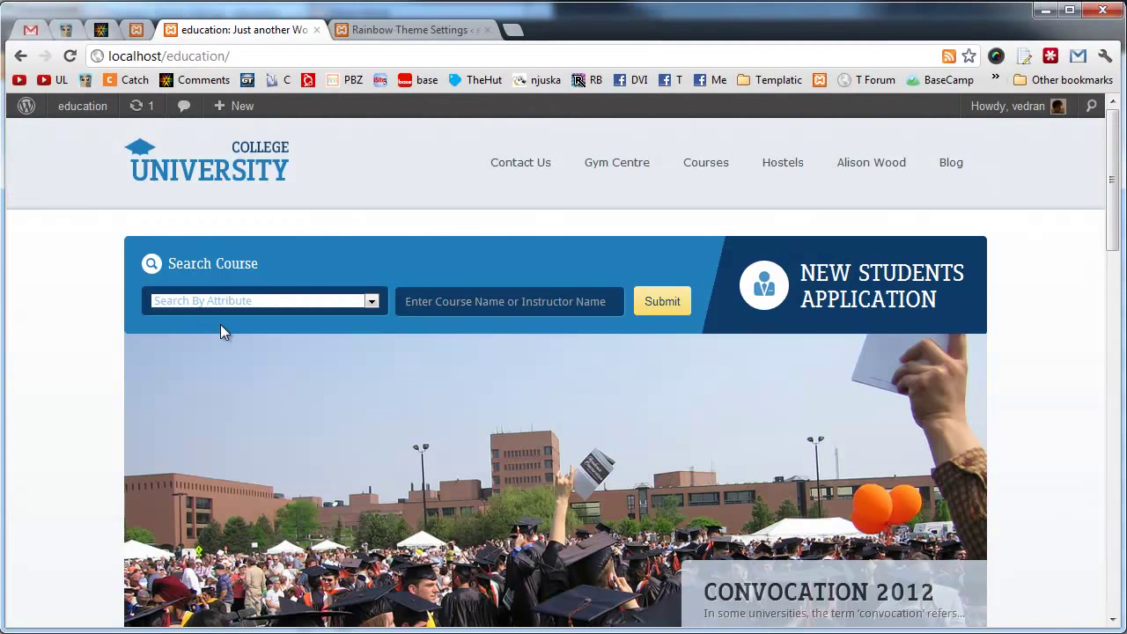
pyautogui.click(414, 29)
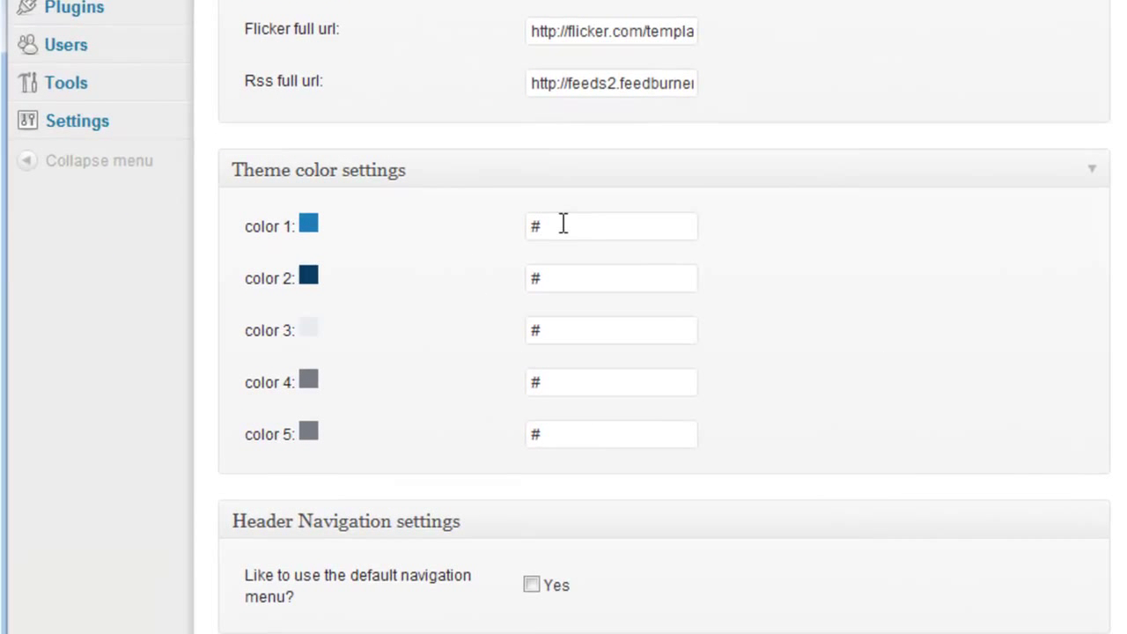
# Step: Set theme color 1 to red #fb0404 with the colour picker and save it
pyautogui.doubleClick(551, 226)
pyautogui.click(573, 232)
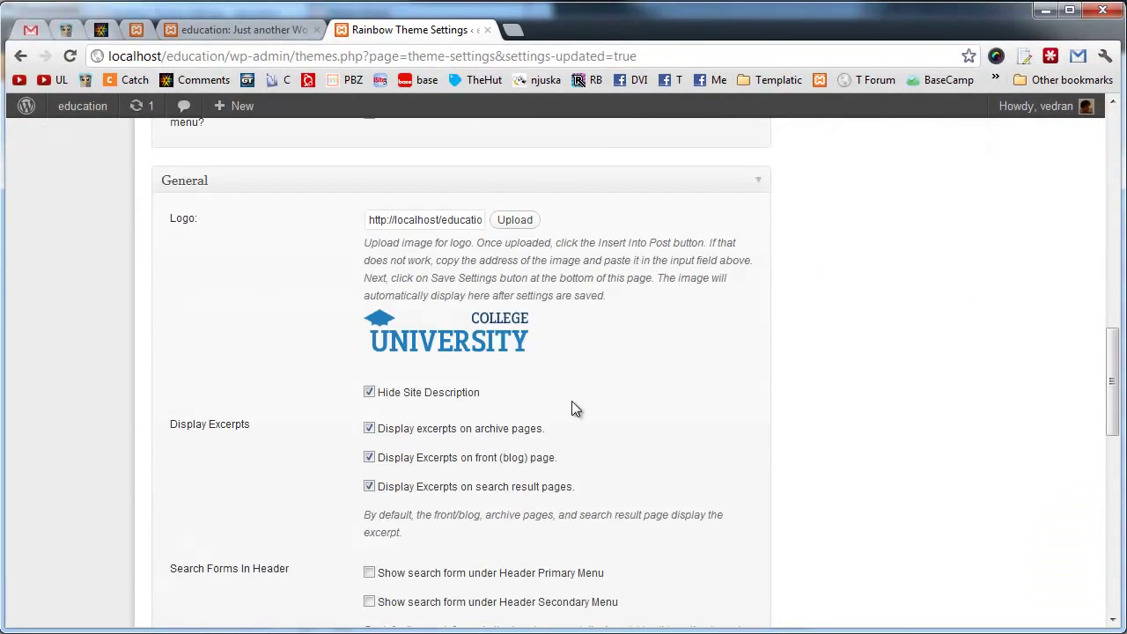
pyautogui.scroll(-10, 572, 408)
pyautogui.scroll(-5, 513, 455)
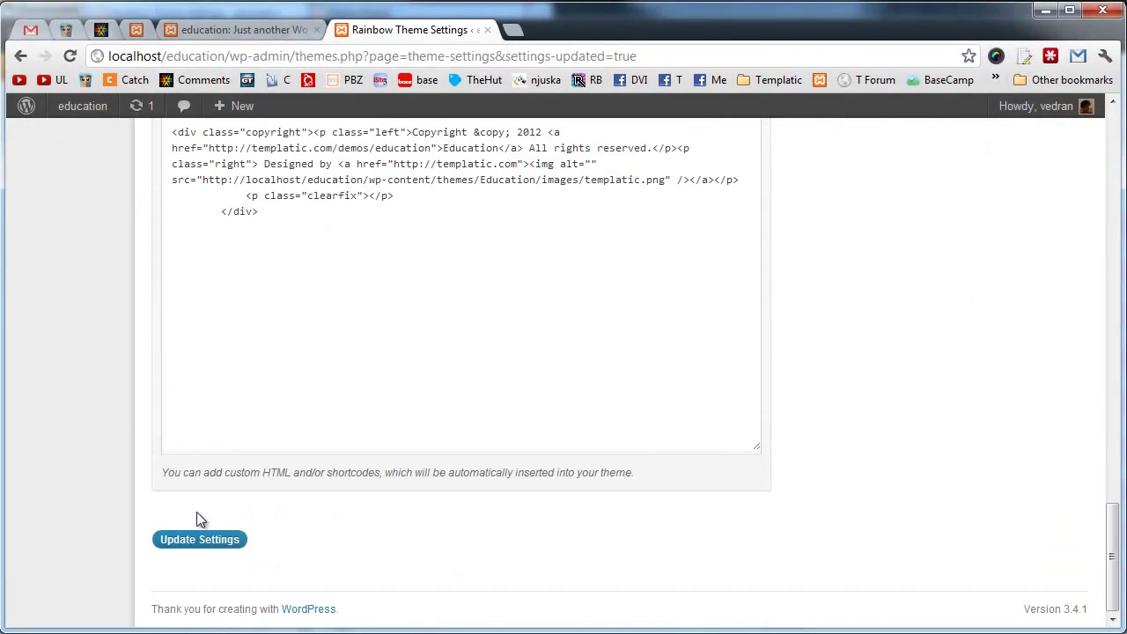
pyautogui.click(188, 543)
# Step: Reload the live site to confirm the red search box and links, then return to settings
pyautogui.click(244, 29)
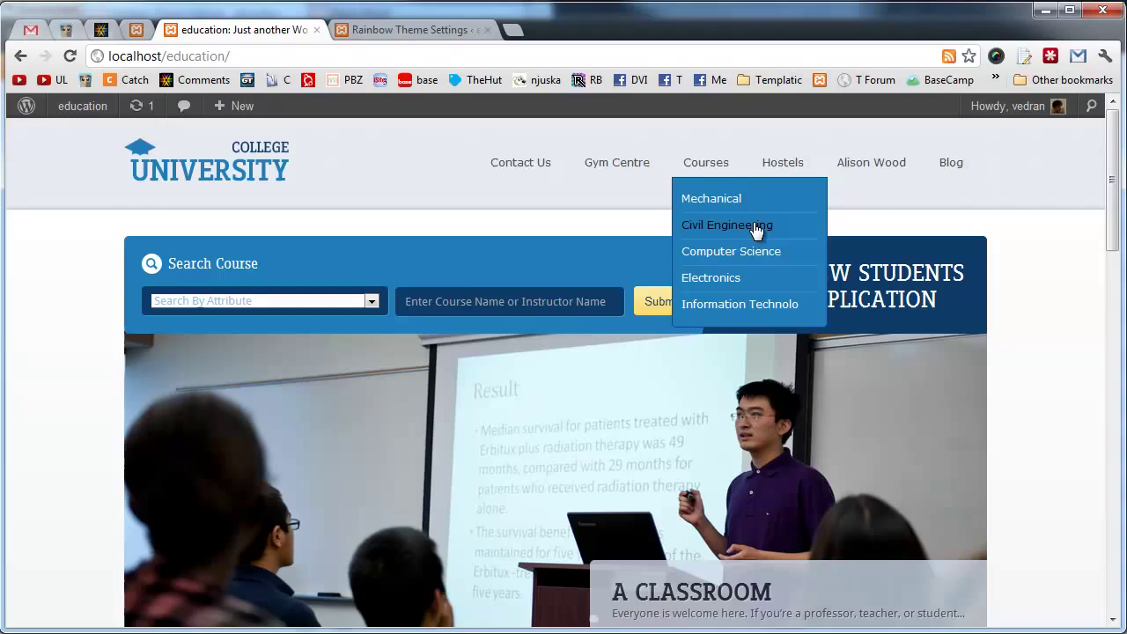
pyautogui.press('F5')
pyautogui.scroll(-2, 834, 307)
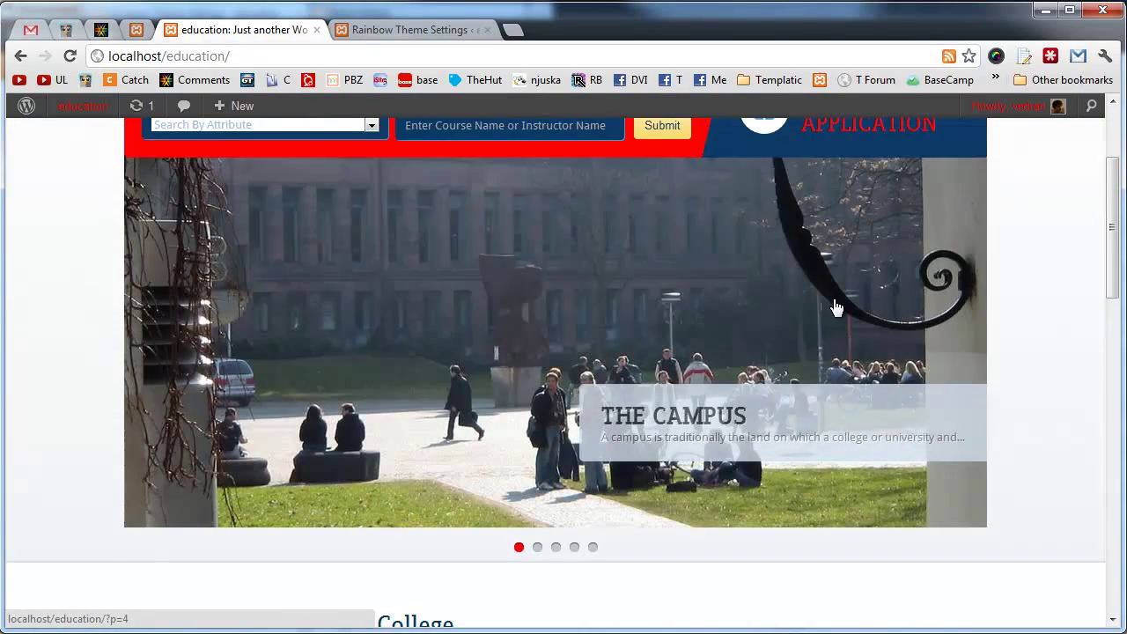
pyautogui.scroll(-4, 959, 373)
pyautogui.scroll(-4, 863, 391)
pyautogui.scroll(-1, 863, 391)
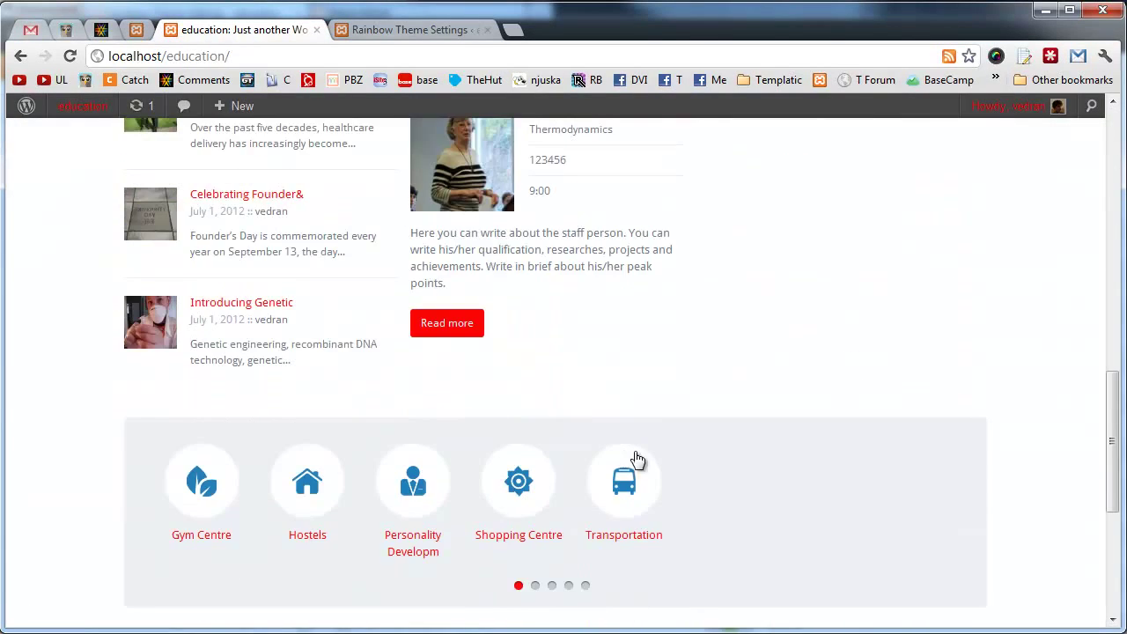
pyautogui.scroll(10, 678, 511)
pyautogui.scroll(1, 693, 487)
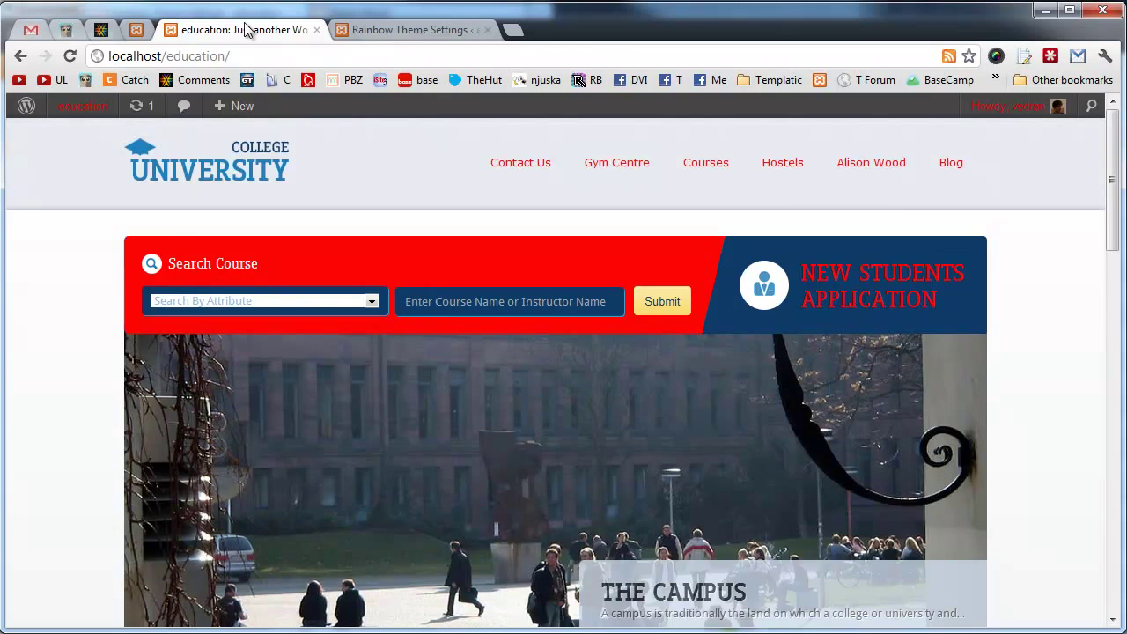
pyautogui.click(425, 30)
pyautogui.scroll(-5, 403, 468)
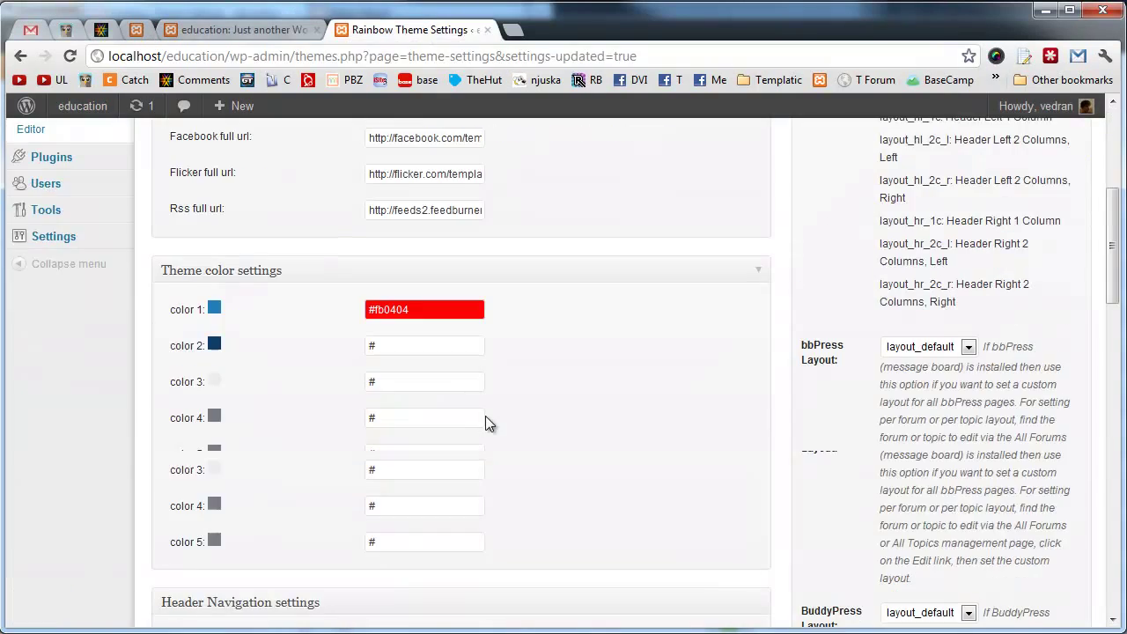
pyautogui.scroll(-4, 485, 416)
pyautogui.scroll(-2, 670, 348)
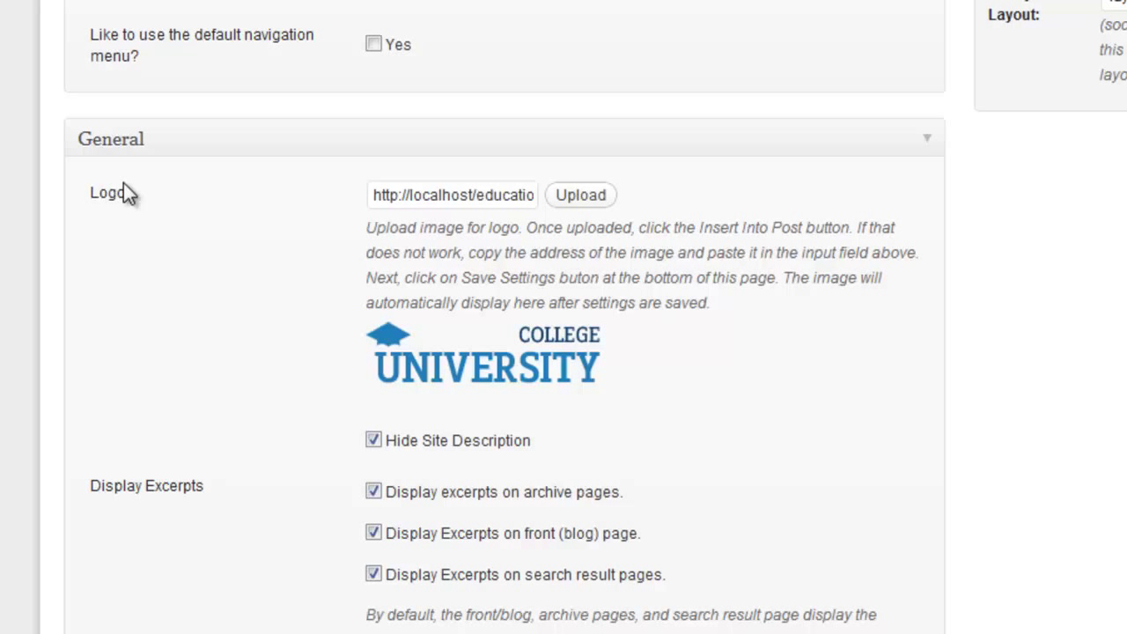
pyautogui.scroll(-2, 738, 309)
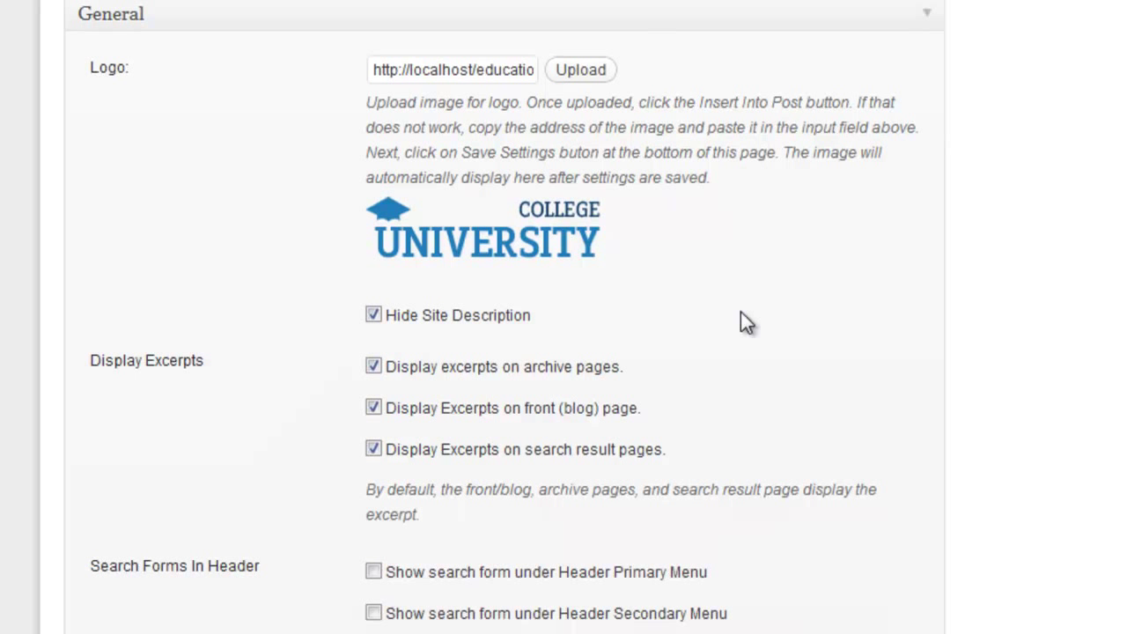
pyautogui.scroll(-2, 737, 309)
pyautogui.scroll(2, 428, 69)
pyautogui.scroll(-2, 820, 251)
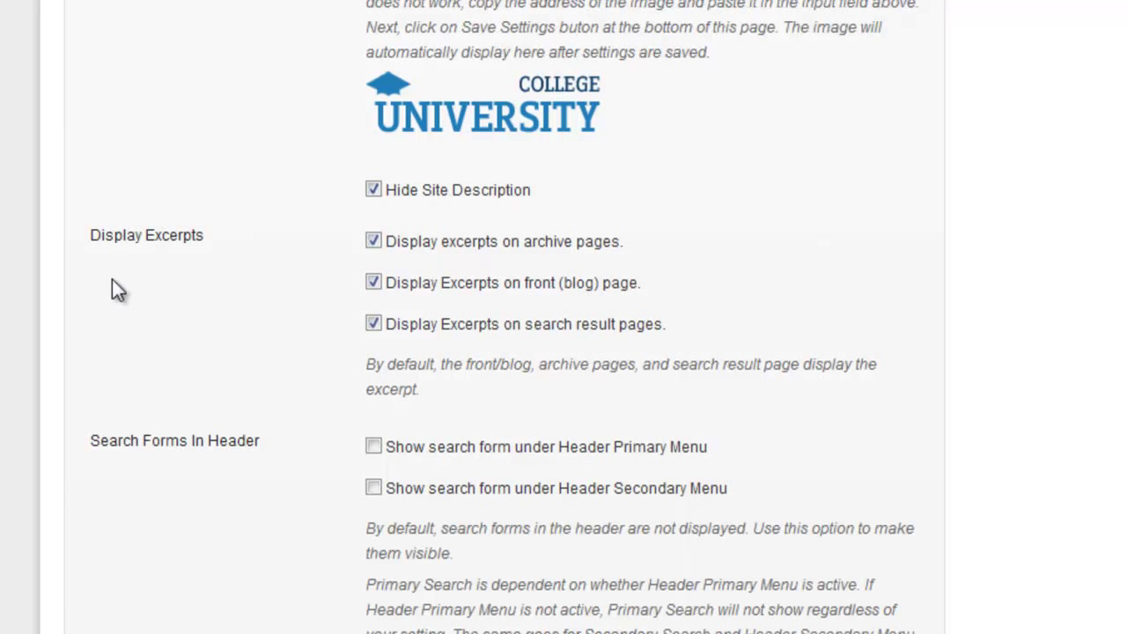
pyautogui.scroll(-2, 598, 279)
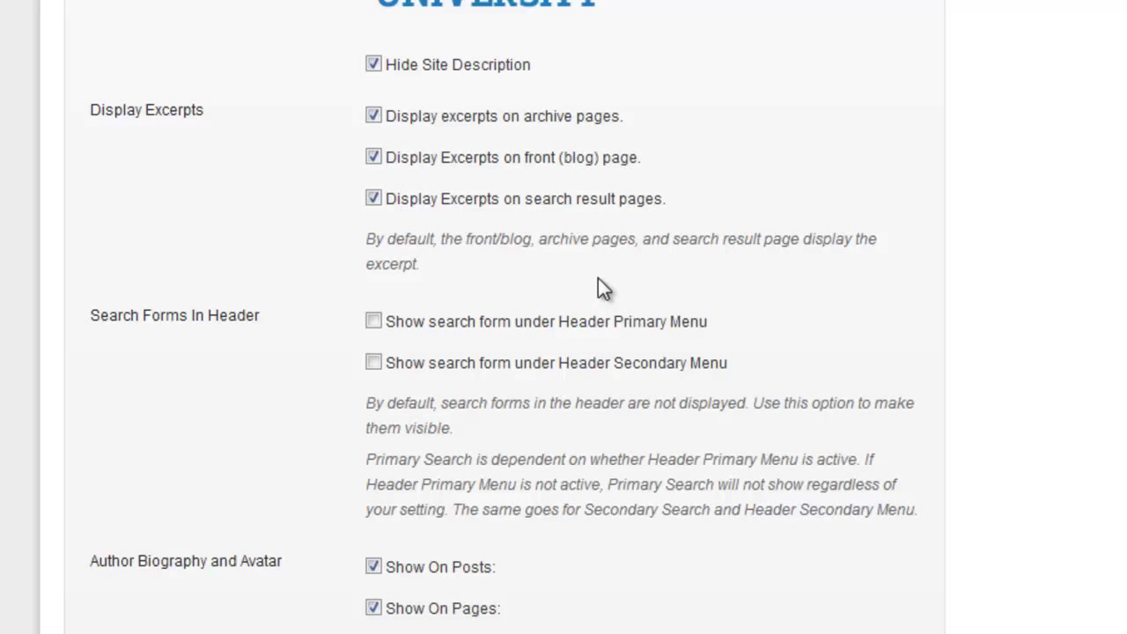
pyautogui.scroll(-2, 598, 279)
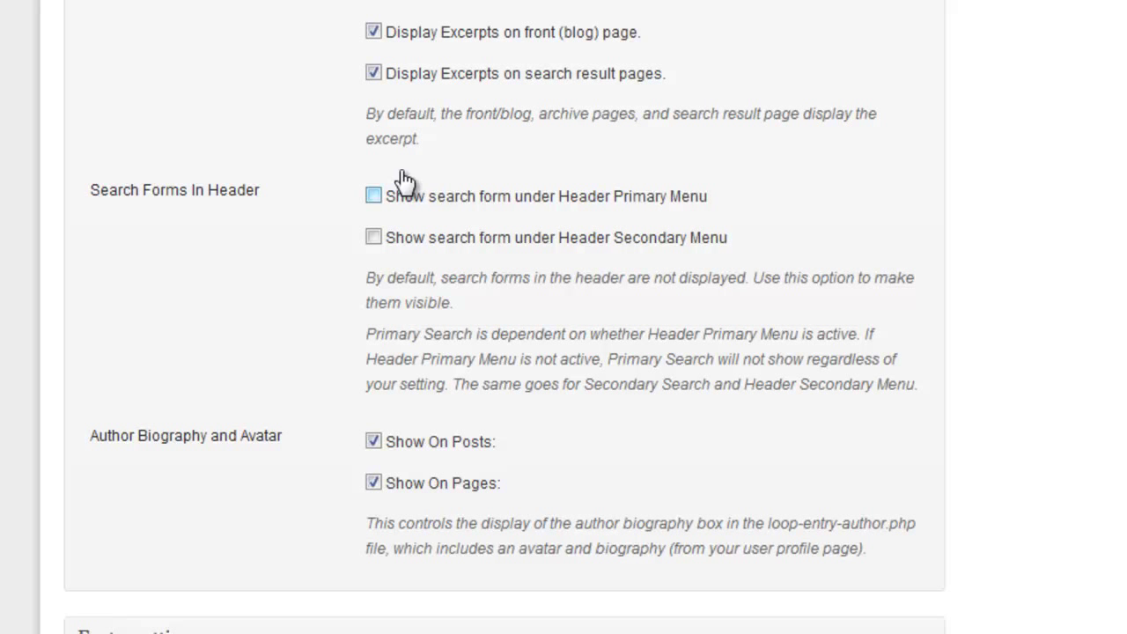
pyautogui.scroll(-2, 913, 329)
pyautogui.scroll(-2, 762, 209)
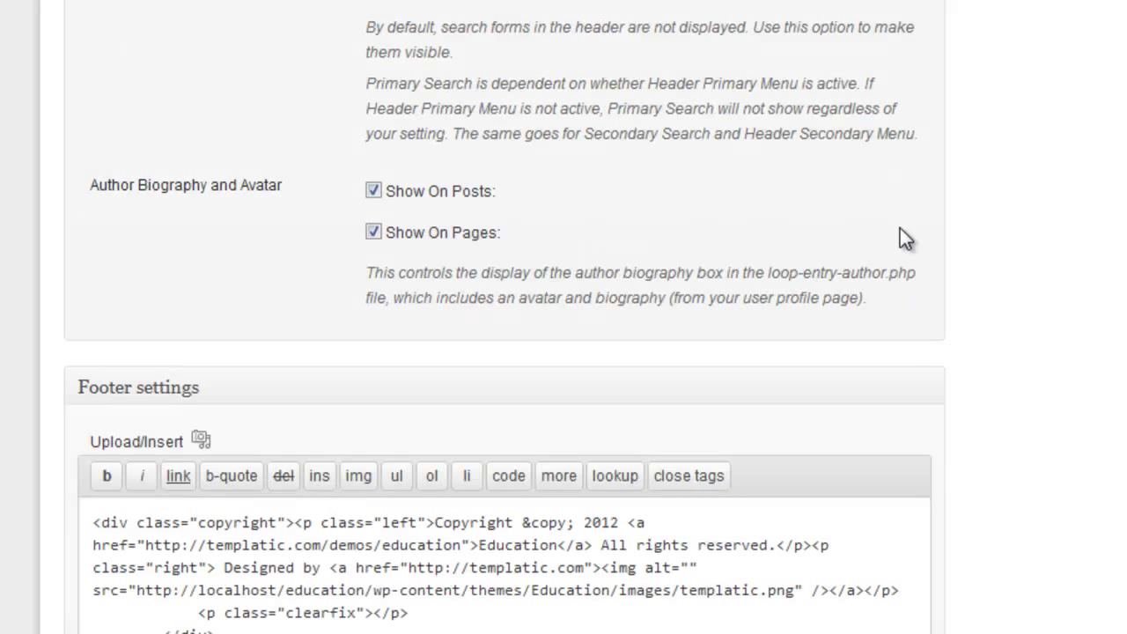
pyautogui.scroll(-3, 907, 224)
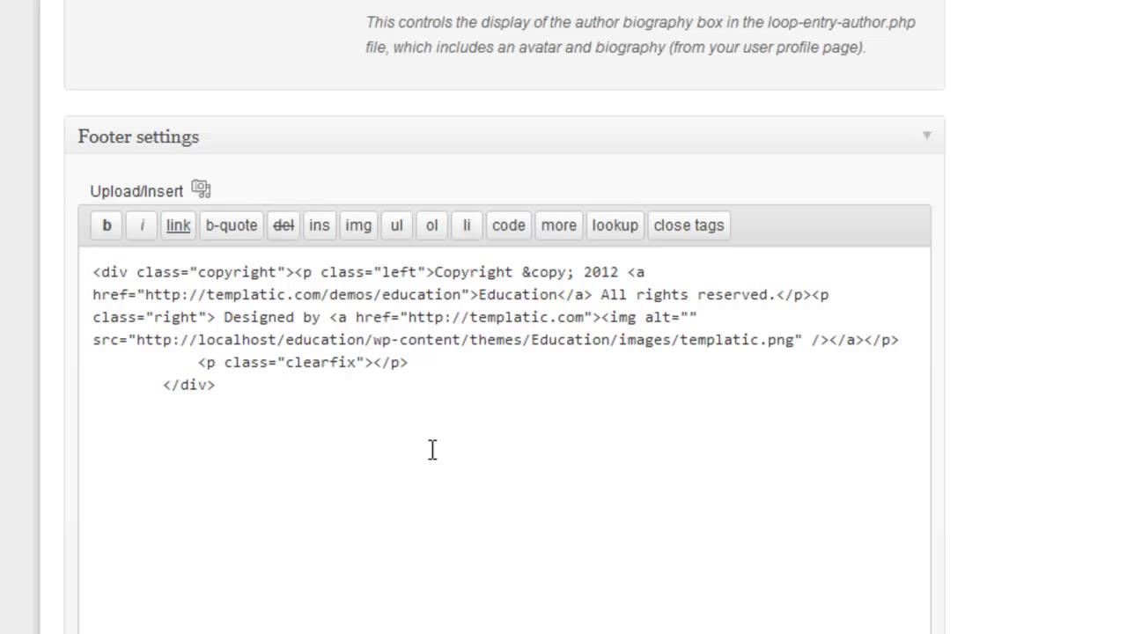
pyautogui.click(256, 402)
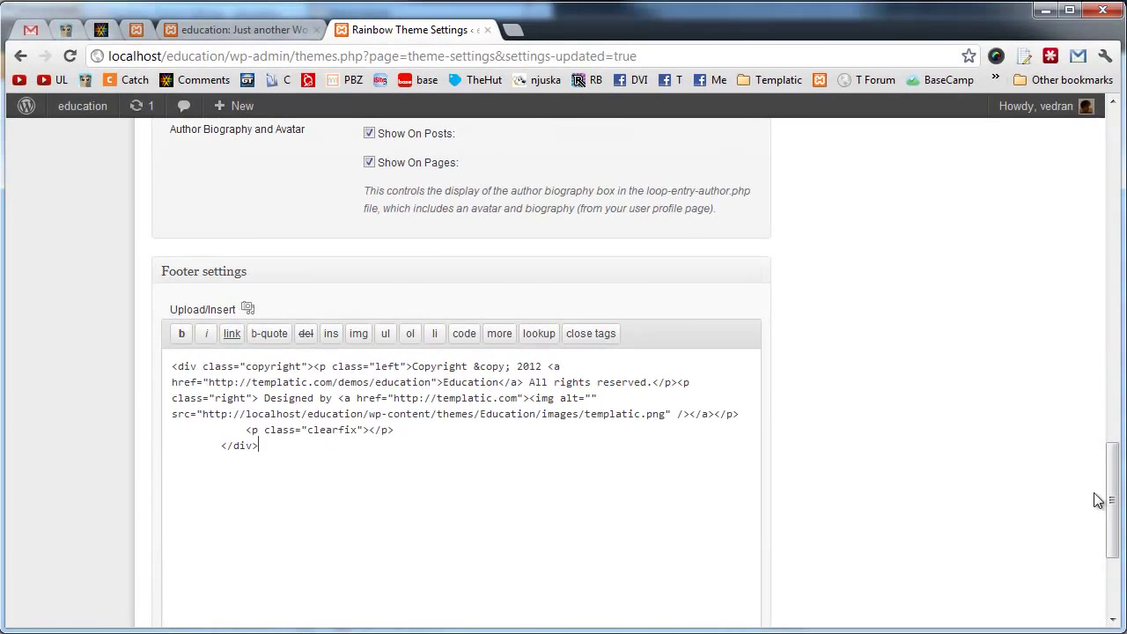
pyautogui.moveTo(1112, 497); pyautogui.dragTo(1112, 172)
pyautogui.scroll(-3, 1030, 305)
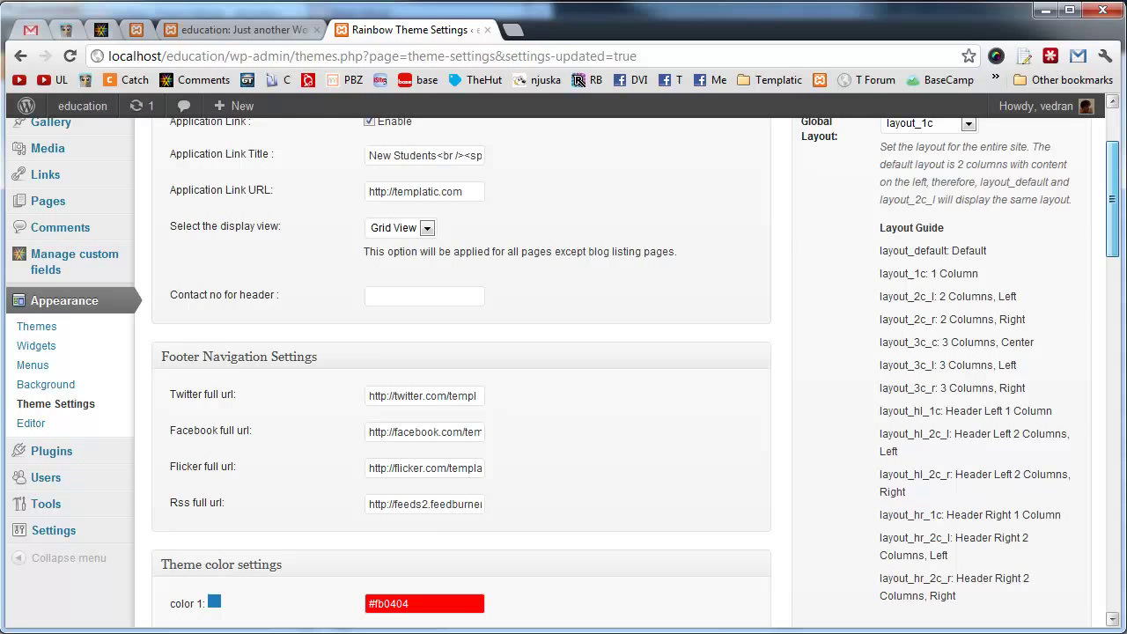
pyautogui.scroll(2, 1031, 305)
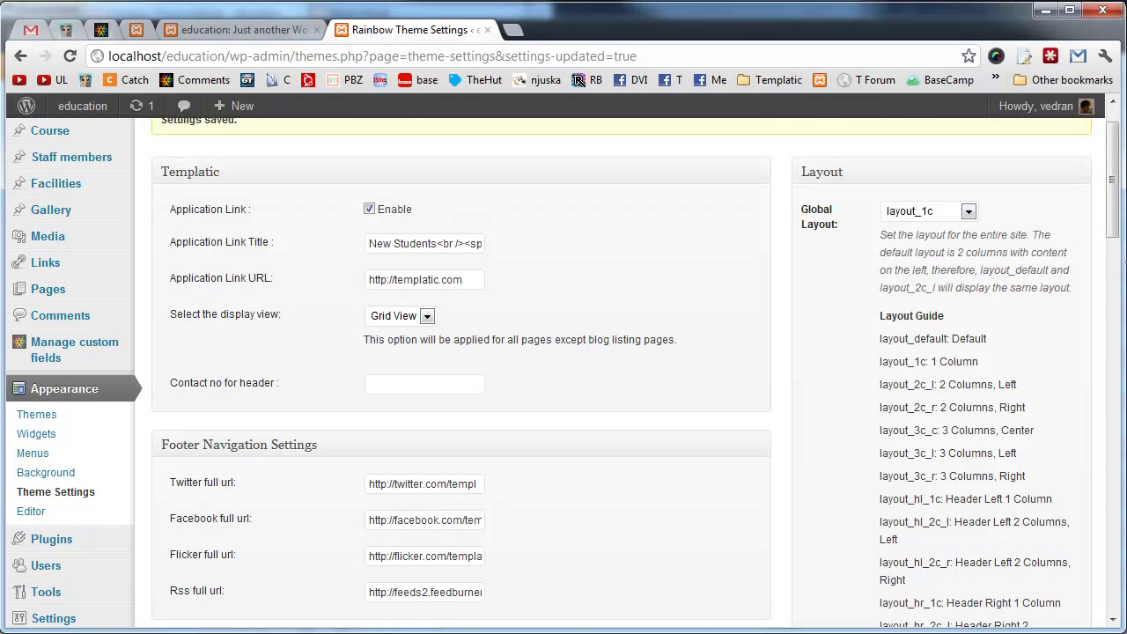
pyautogui.scroll(-1, 629, 504)
pyautogui.scroll(-5, 628, 504)
pyautogui.scroll(7, 629, 504)
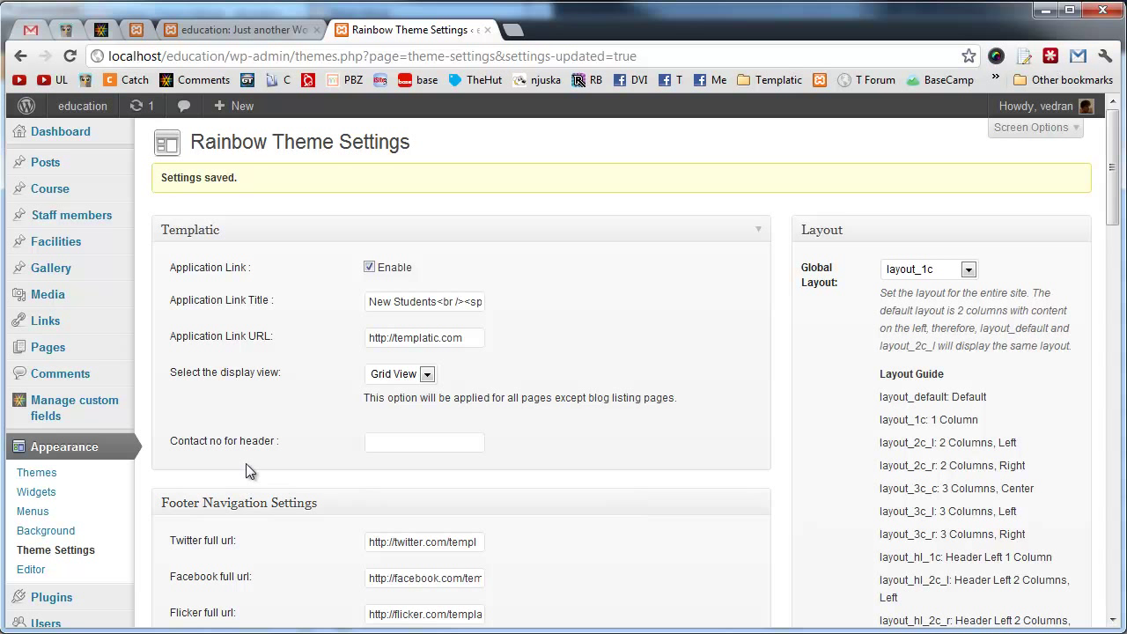
# Step: Open Manage custom fields to list the staff, course and gallery fields
pyautogui.click(75, 405)
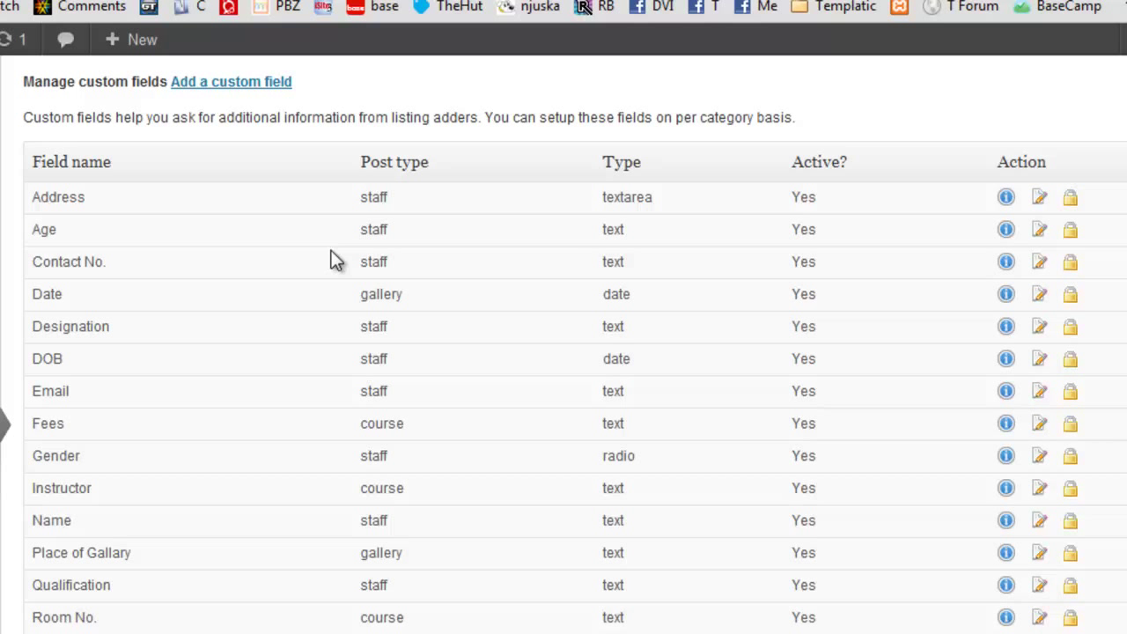
# Step: Open the new custom field form and browse its post-type and field-type options, keeping Text
pyautogui.click(286, 84)
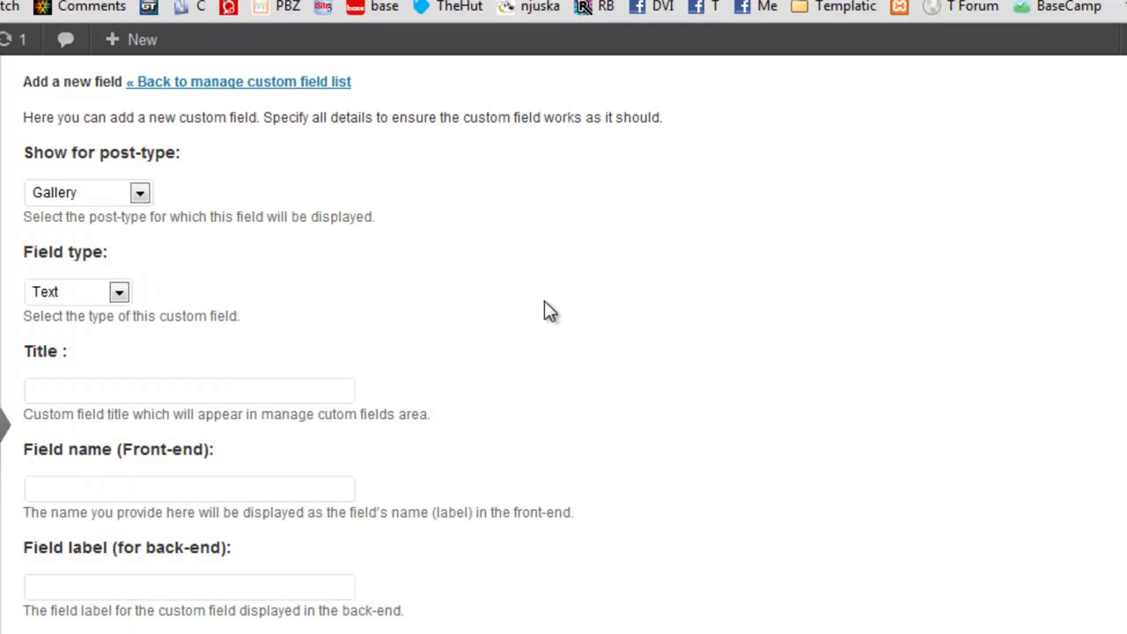
pyautogui.scroll(-2, 581, 395)
pyautogui.scroll(2, 396, 308)
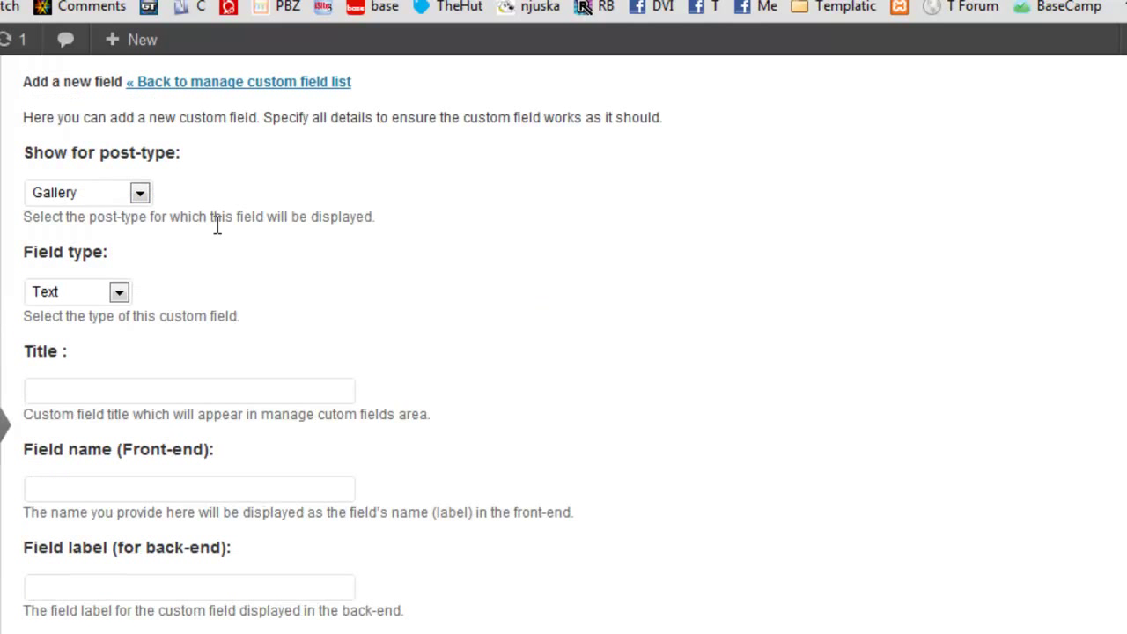
pyautogui.click(139, 195)
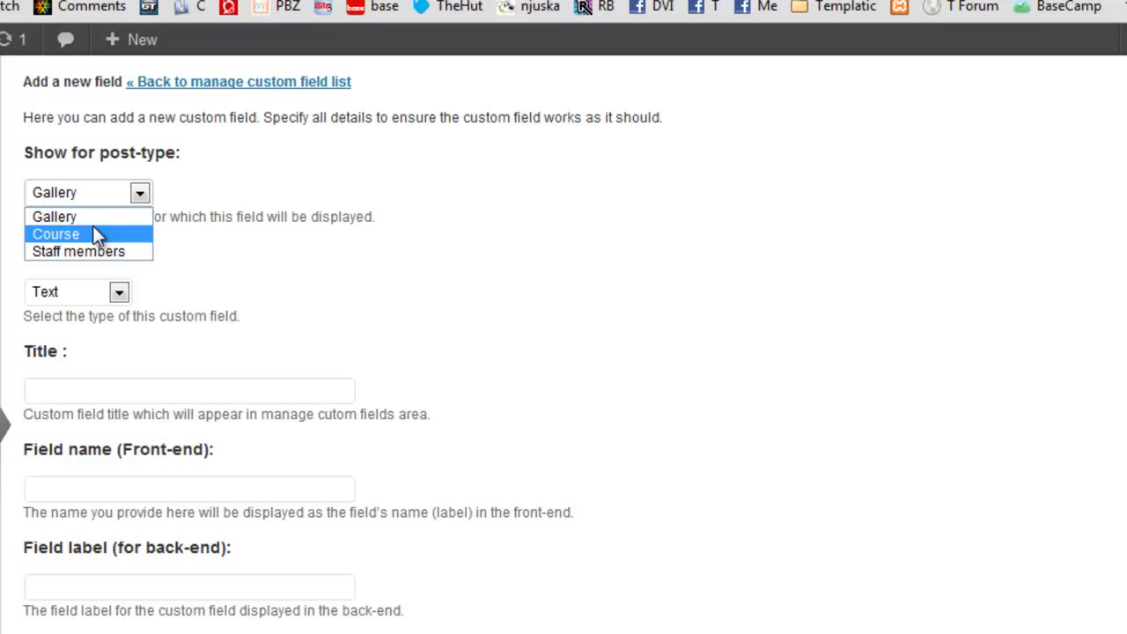
pyautogui.click(589, 272)
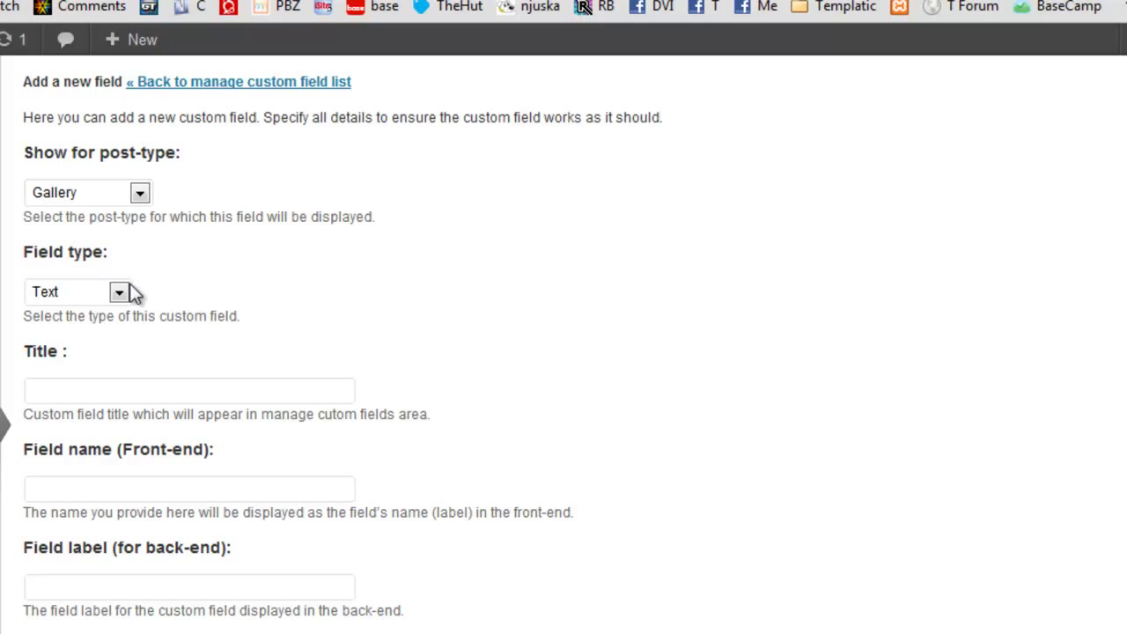
pyautogui.click(98, 288)
pyautogui.click(741, 290)
# Step: Scroll through the rest of the blank custom field form without adding anything
pyautogui.scroll(-3, 88, 391)
pyautogui.scroll(-2, 176, 410)
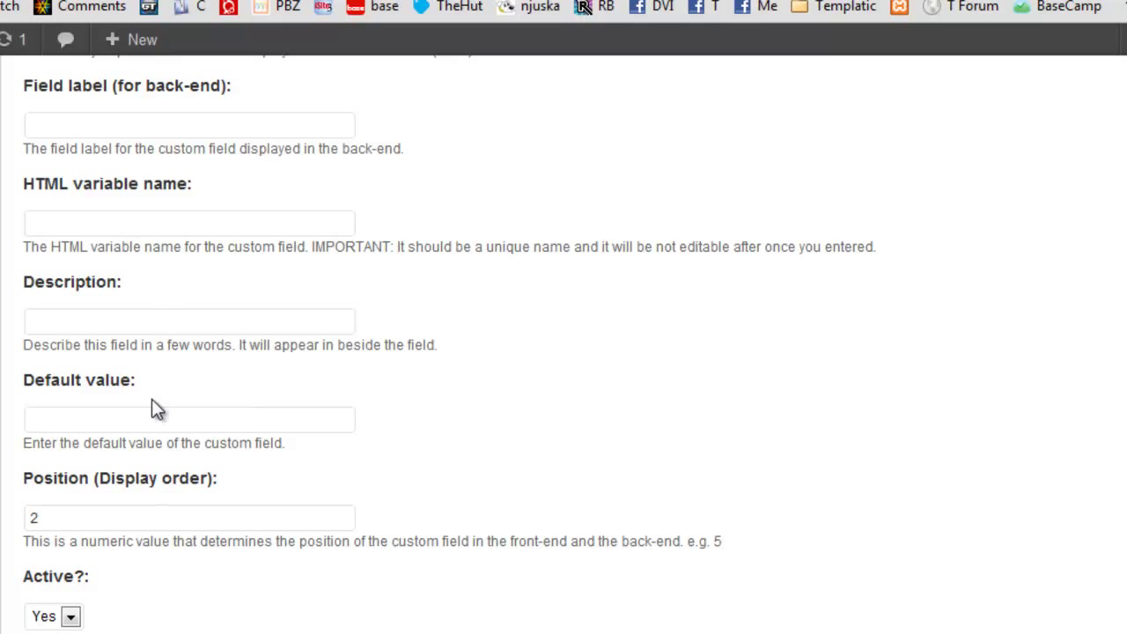
pyautogui.scroll(-4, 314, 451)
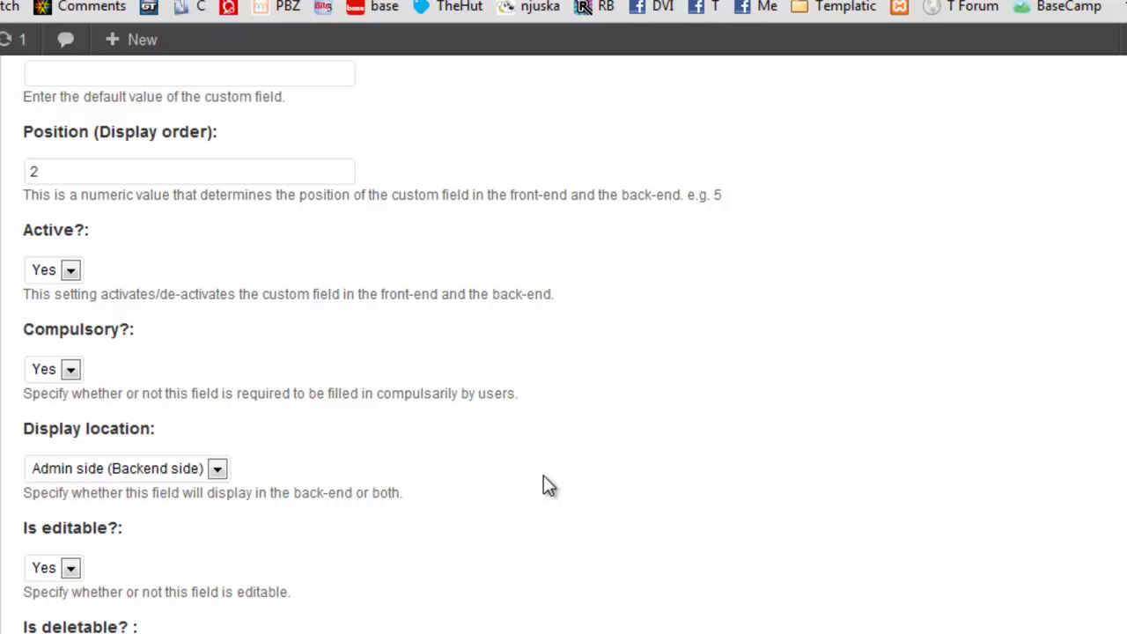
pyautogui.scroll(-4, 545, 480)
pyautogui.scroll(-4, 550, 482)
pyautogui.scroll(-1, 705, 458)
pyautogui.scroll(-1, 353, 493)
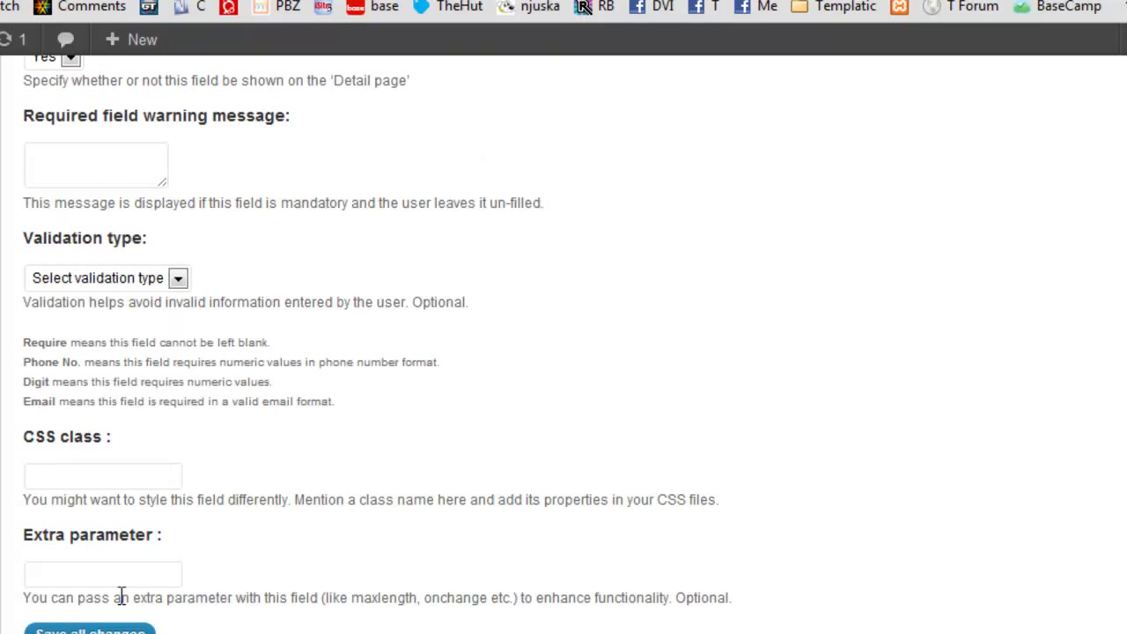
pyautogui.scroll(5, 852, 379)
pyautogui.scroll(7, 851, 367)
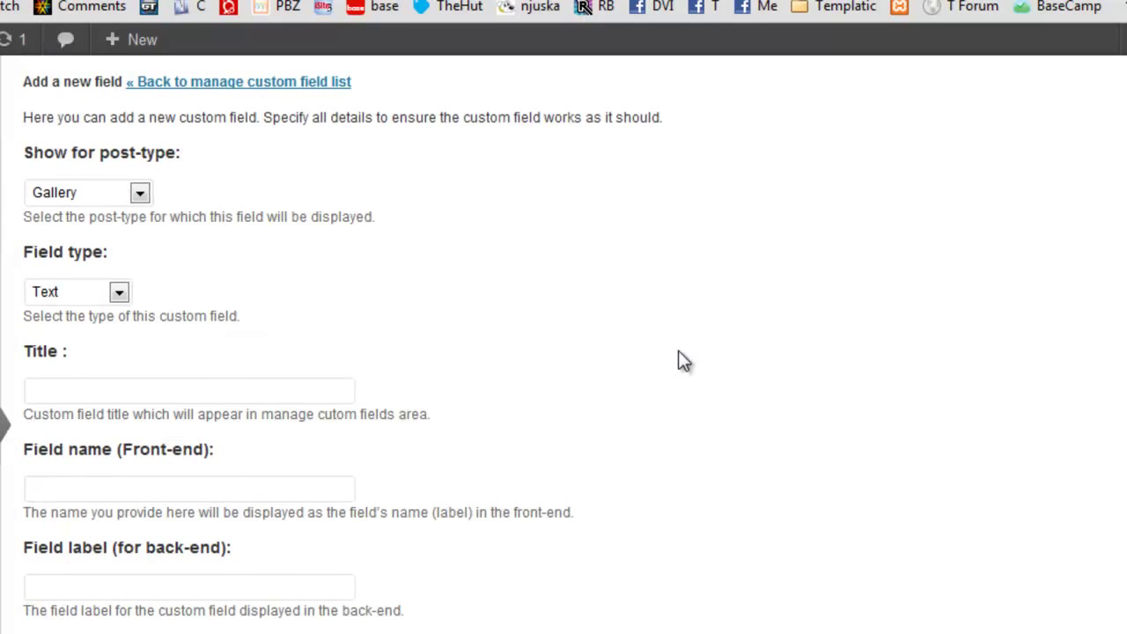
# Step: Return to the custom fields list, then open and scroll through the Course list
pyautogui.click(304, 82)
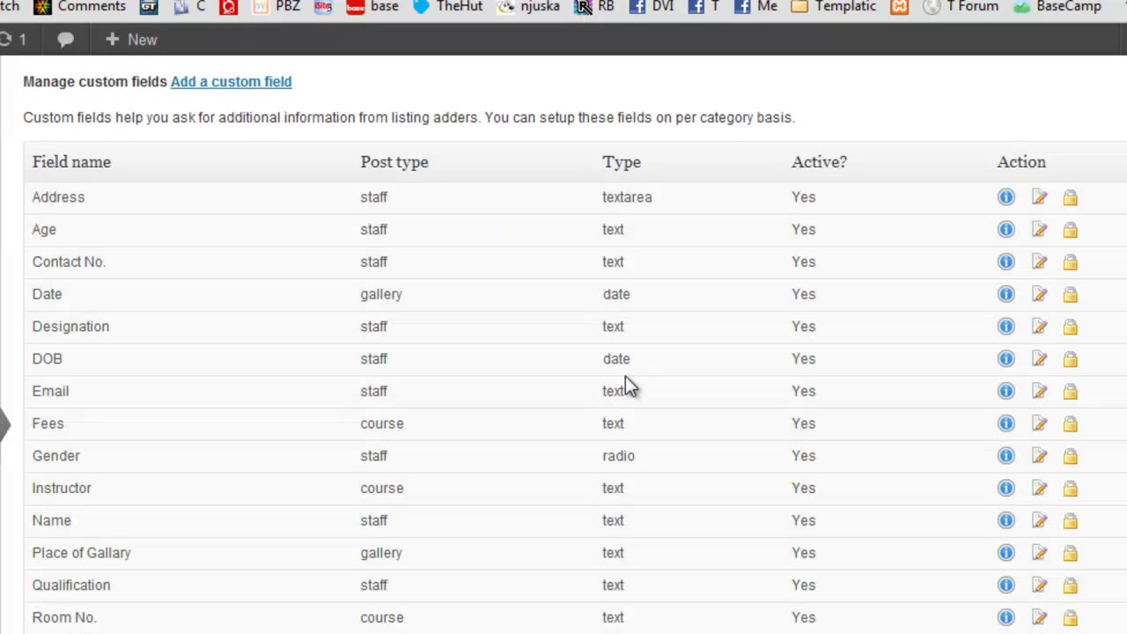
pyautogui.scroll(-3, 172, 299)
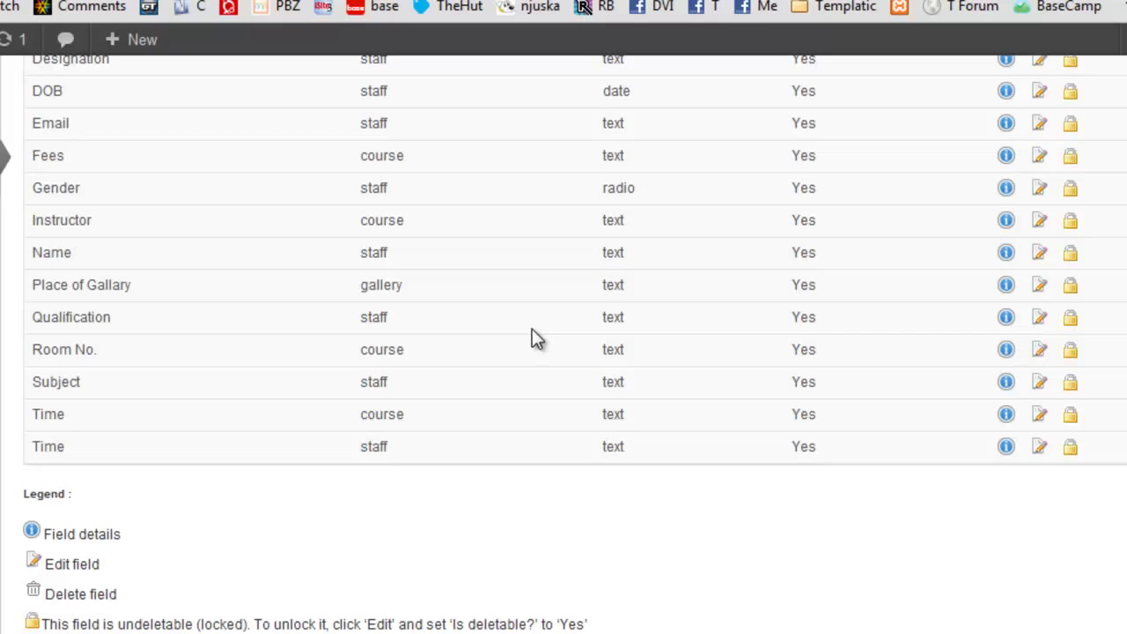
pyautogui.scroll(3, 401, 362)
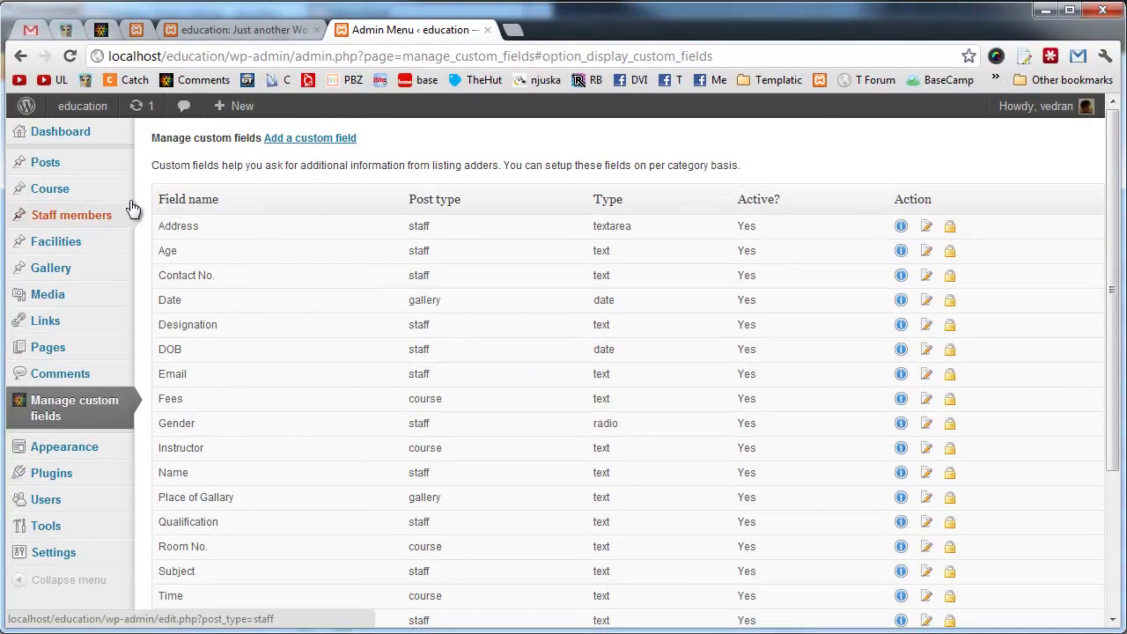
pyautogui.click(68, 200)
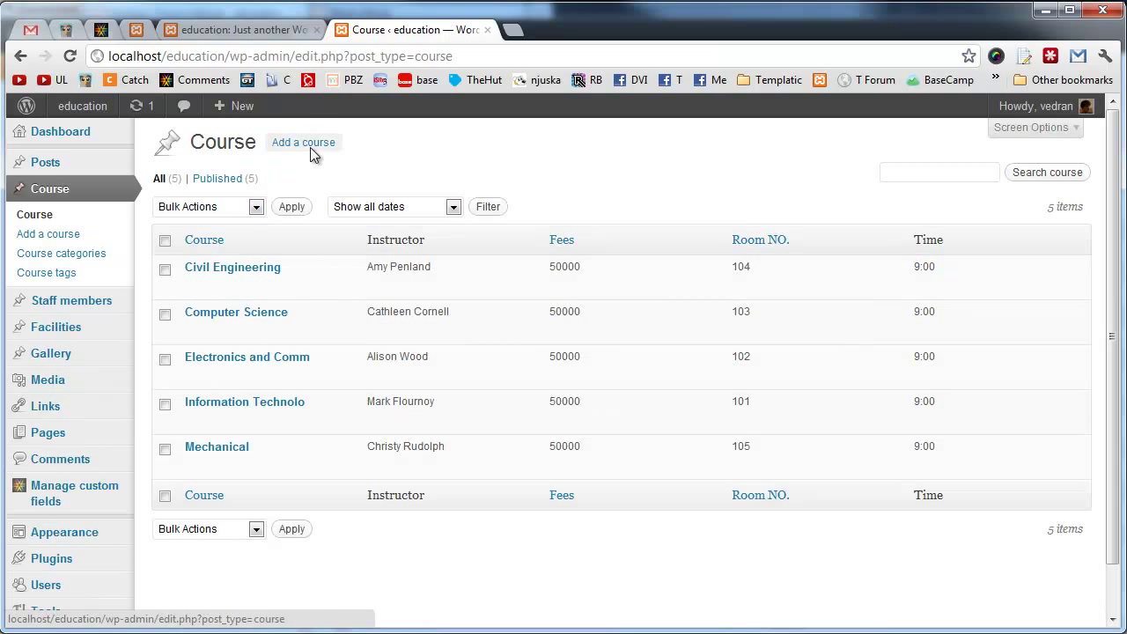
pyautogui.scroll(-4, 541, 446)
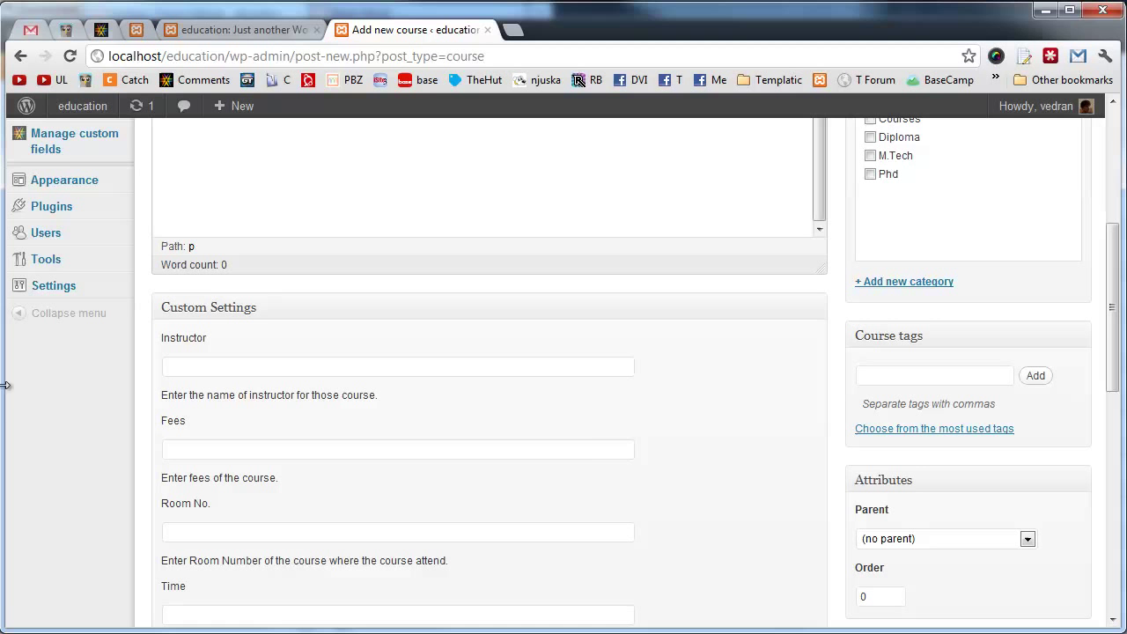
pyautogui.scroll(-2, 613, 387)
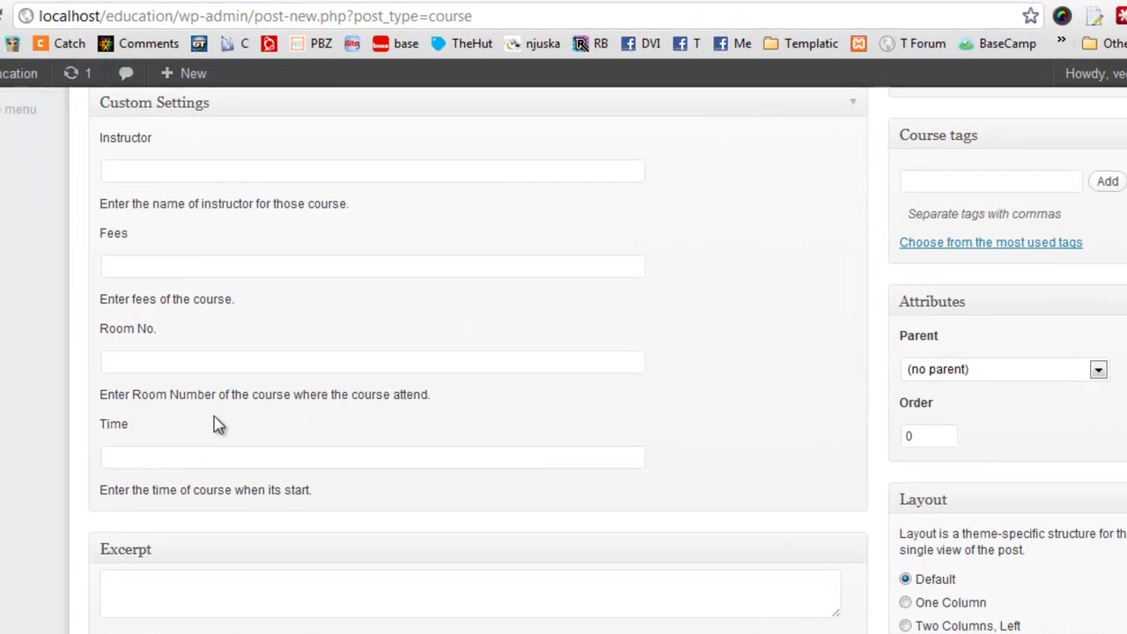
pyautogui.scroll(1, 217, 251)
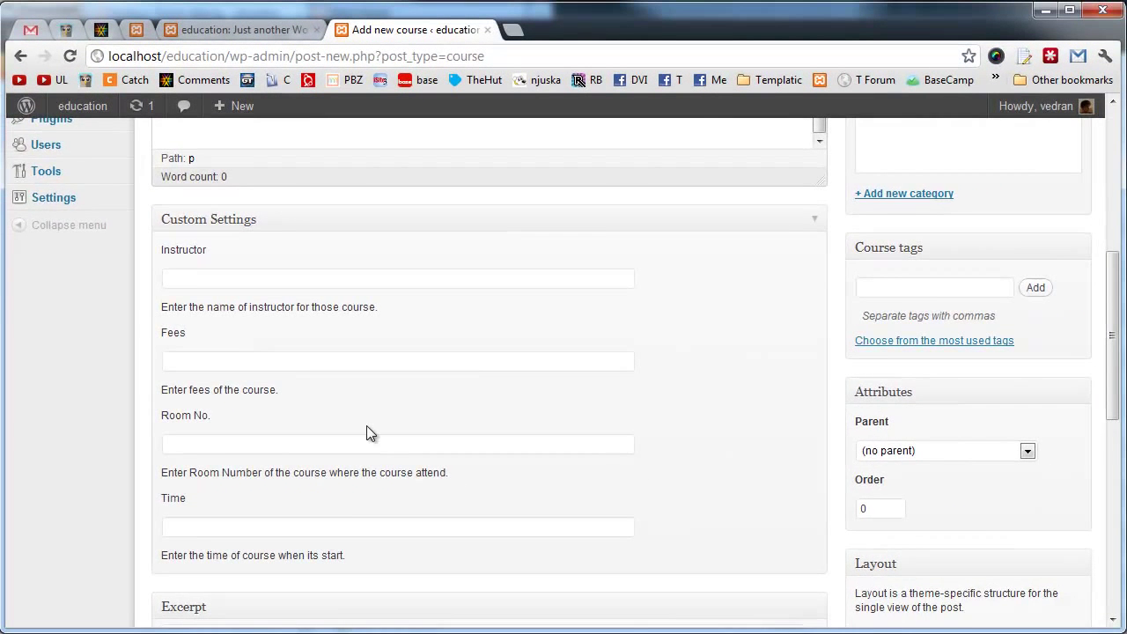
pyautogui.scroll(4, 367, 425)
pyautogui.scroll(1, 367, 428)
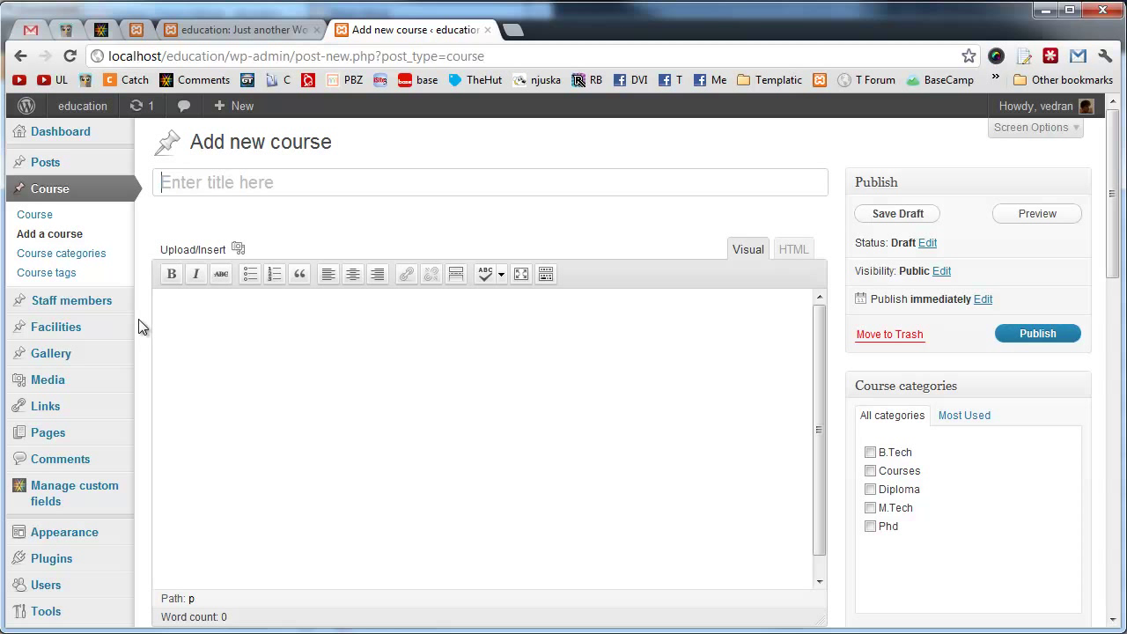
# Step: Switch to the 'education: Just another WordPress site' tab showing the red Search Course bar
pyautogui.click(245, 29)
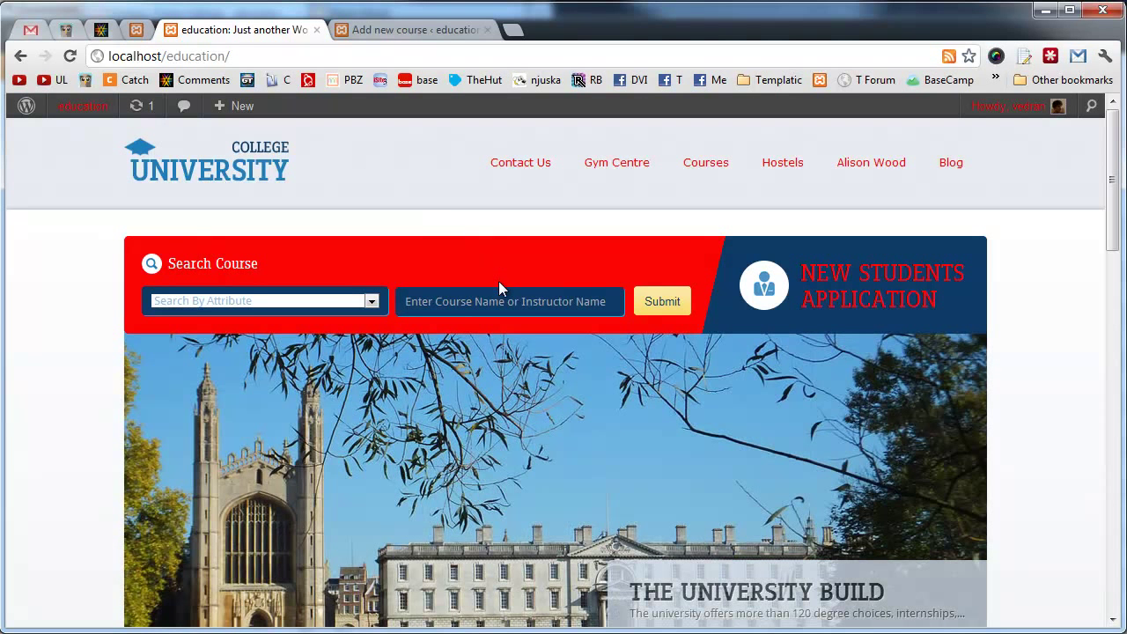